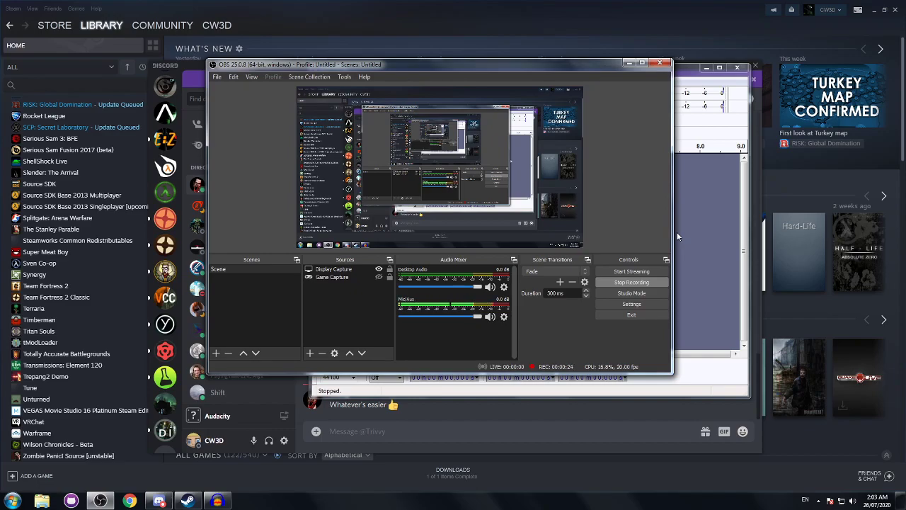
# - Switch to Audacity, record a mono voice clip about 6 seconds long, and choose Windows WASAPI as the audio host
pyautogui.click(698, 80)
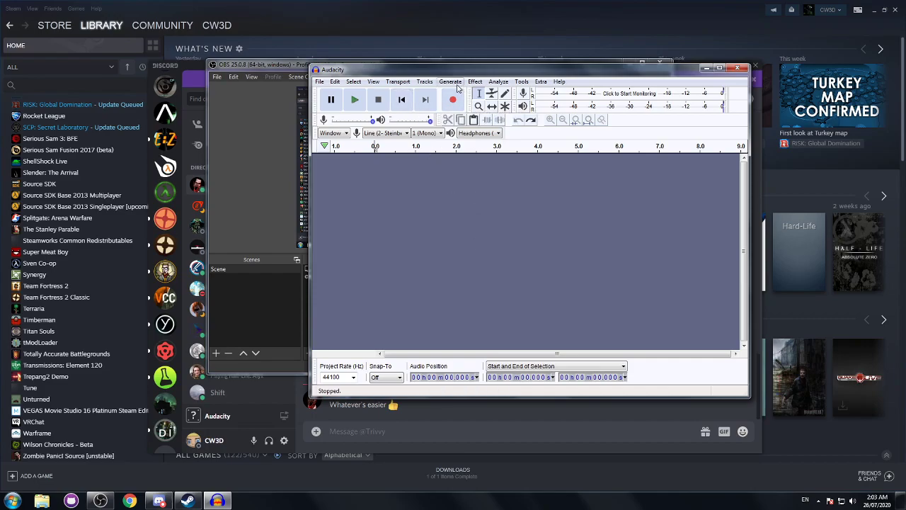
pyautogui.moveTo(451, 71)
pyautogui.mouseDown()
pyautogui.moveTo(472, 86)
pyautogui.moveTo(466, 66)
pyautogui.moveTo(454, 69)
pyautogui.mouseUp()
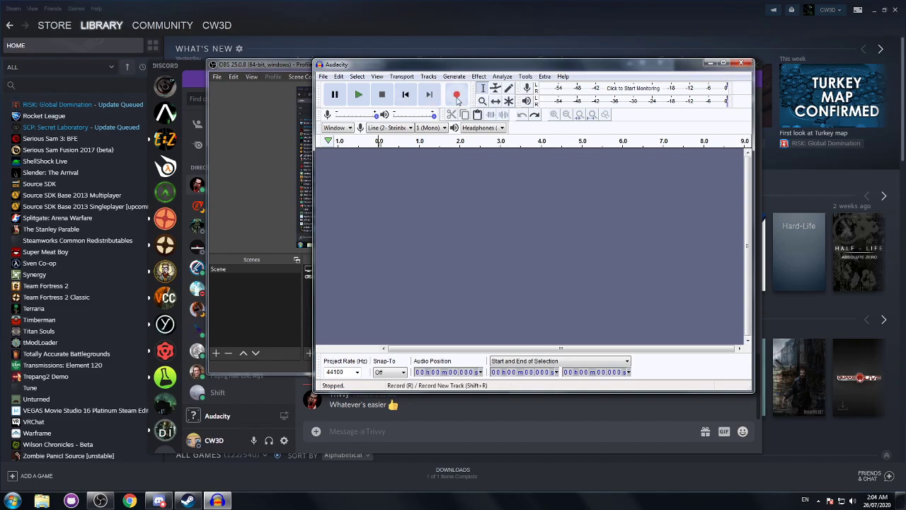
pyautogui.click(457, 95)
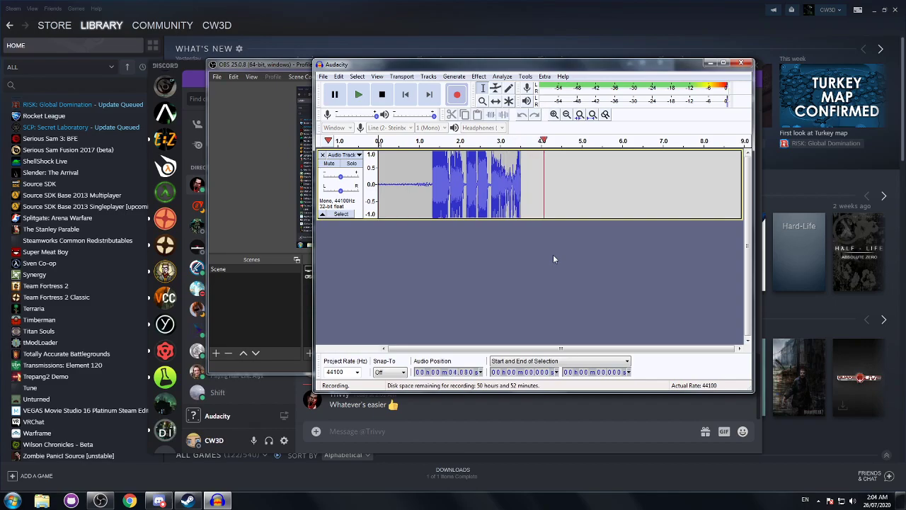
pyautogui.click(382, 94)
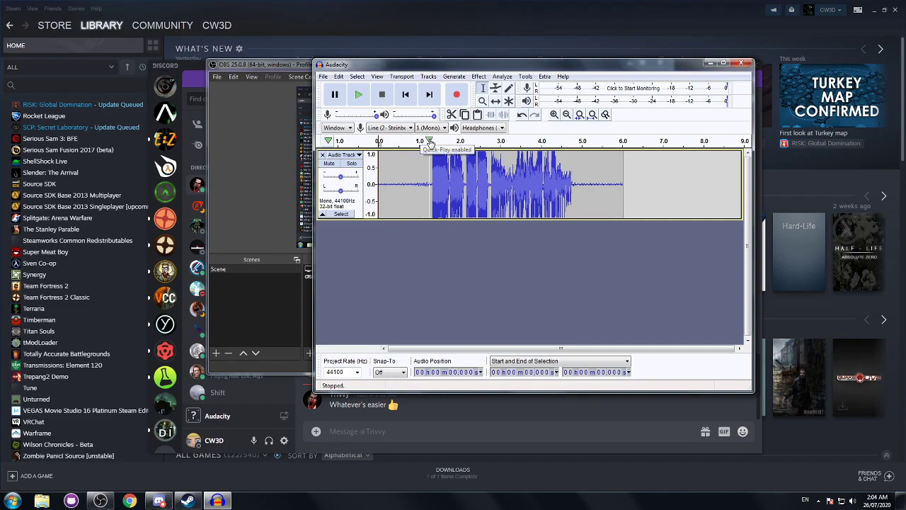
pyautogui.click(349, 128)
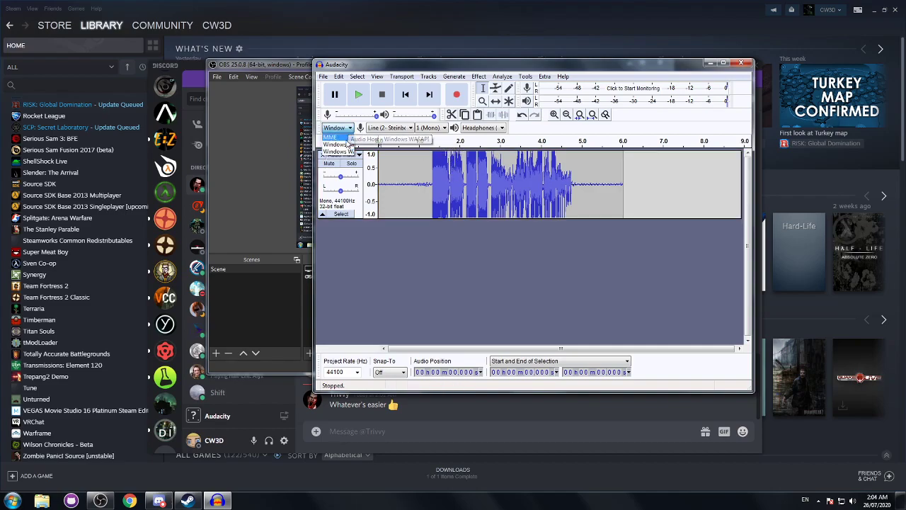
pyautogui.click(345, 153)
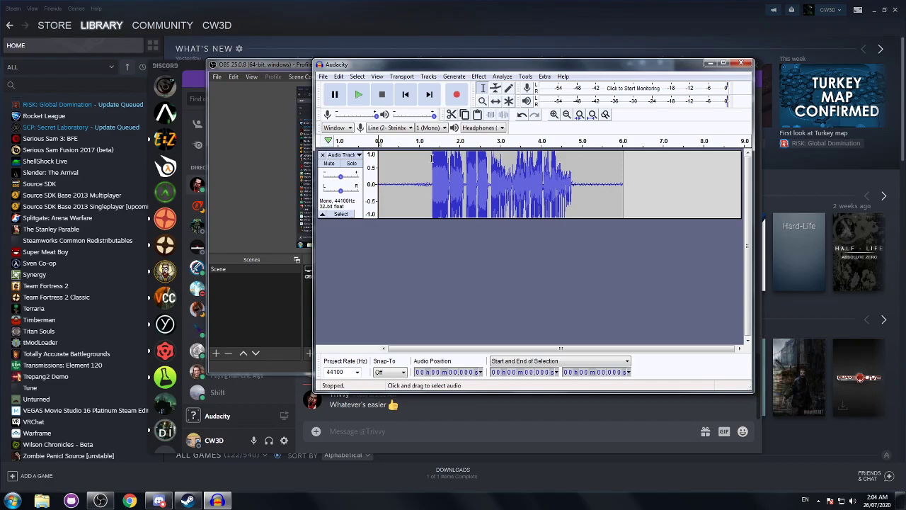
# - Select the whole voice recording, fit it to the window width, and play part of it back
pyautogui.click(432, 157)
pyautogui.scroll(3, 432, 157)
pyautogui.scroll(3, 469, 155)
pyautogui.scroll(-5, 449, 157)
pyautogui.hotkey('ctrl', 'a')
pyautogui.hotkey('ctrl', 'f')
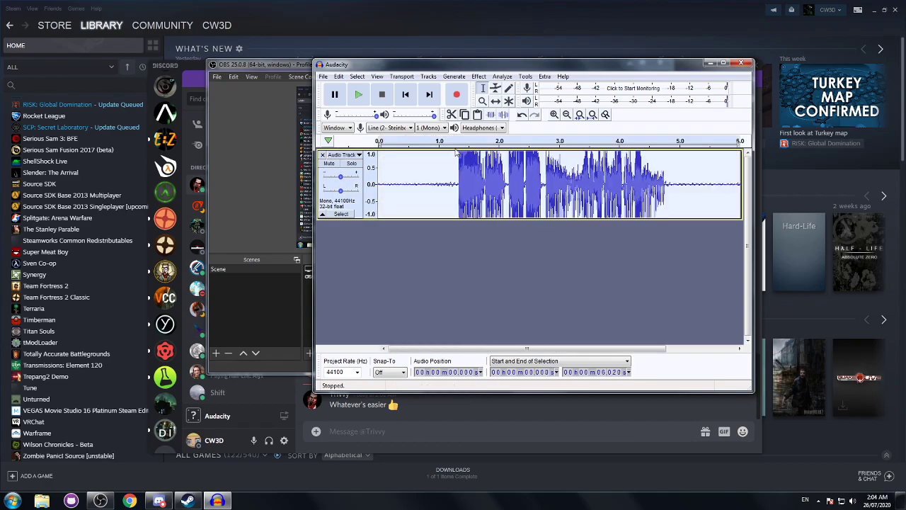
pyautogui.click(427, 141)
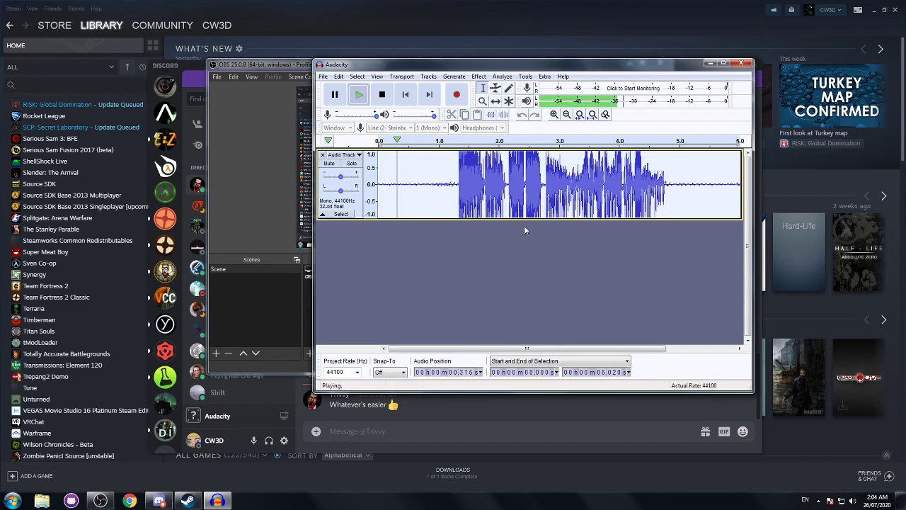
pyautogui.click(383, 95)
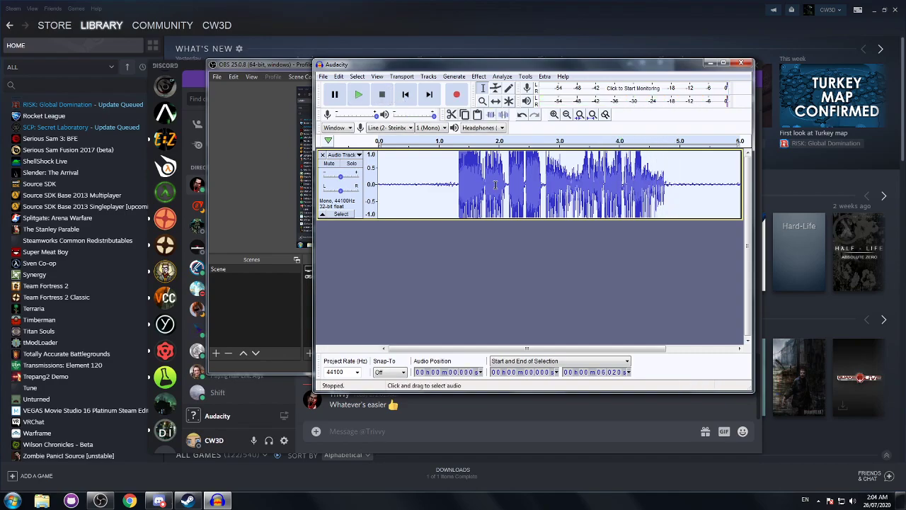
# - Duplicate the voice track and combine the two copies into one stereo track
pyautogui.click(429, 79)
pyautogui.moveTo(368, 86)
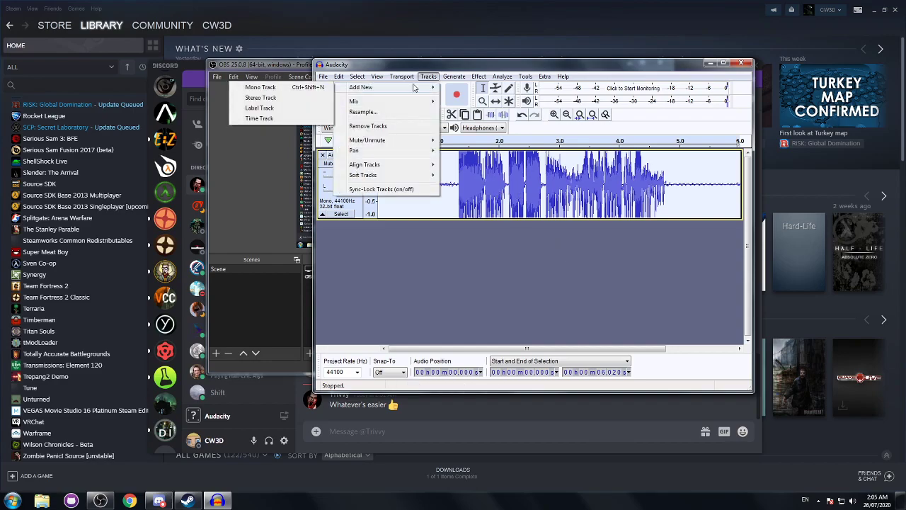
pyautogui.click(314, 88)
pyautogui.click(343, 155)
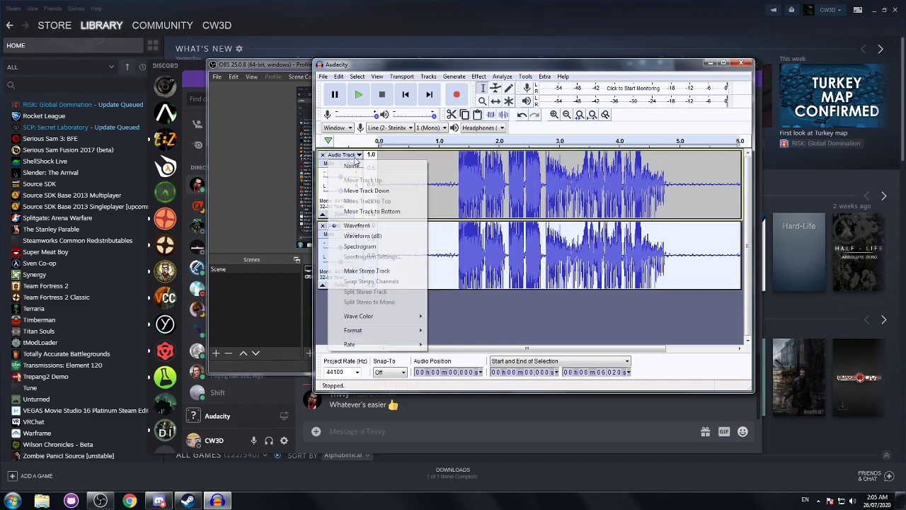
pyautogui.click(386, 272)
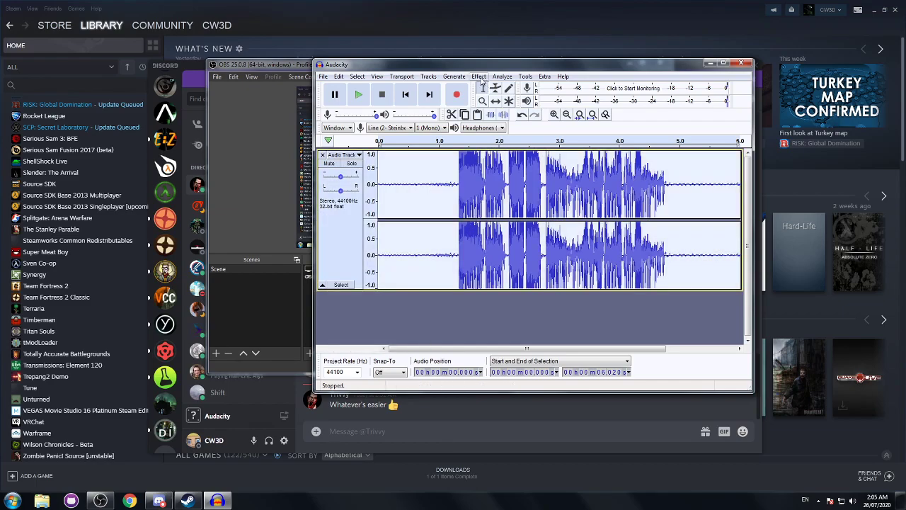
# - Apply the Vocoder to both channels with 30 bands, 85% original audio, 100% white noise, and Radar Needles at 0% amplitude and 34.70 Hz
pyautogui.click(480, 77)
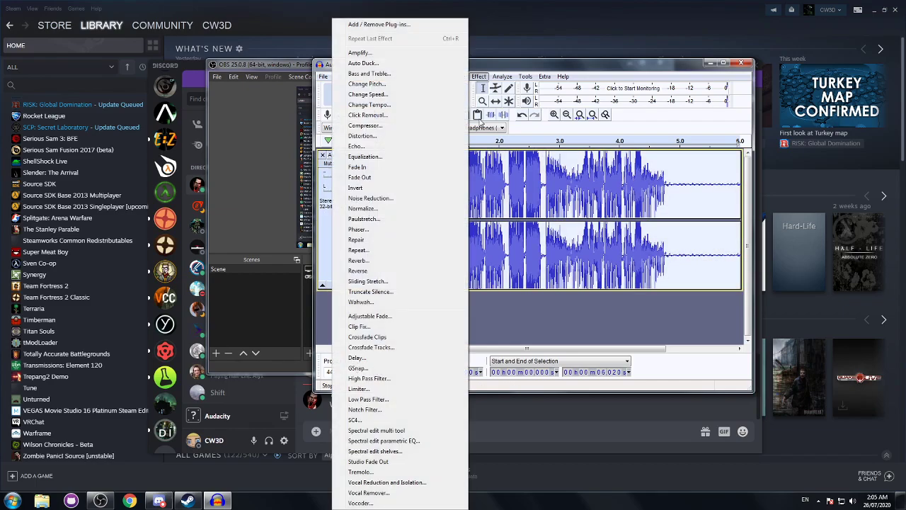
pyautogui.click(378, 506)
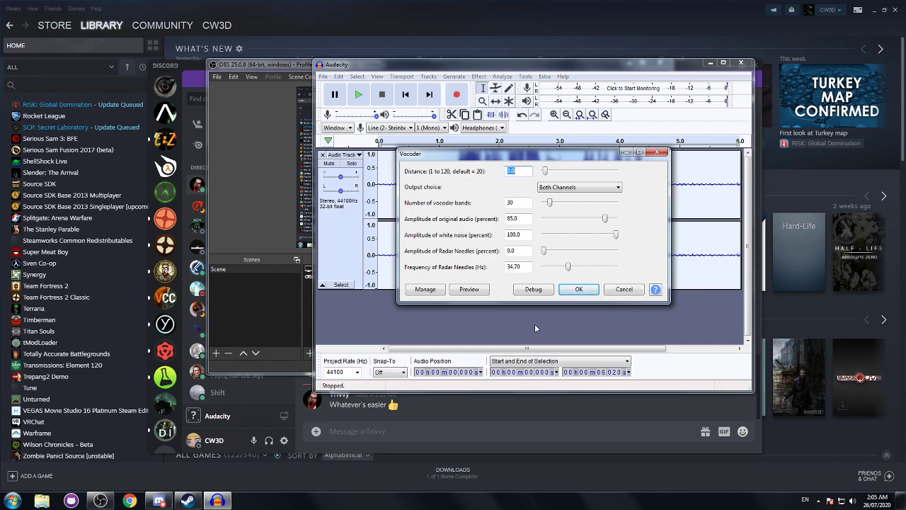
pyautogui.click(520, 171)
pyautogui.click(563, 187)
pyautogui.click(564, 192)
pyautogui.click(578, 290)
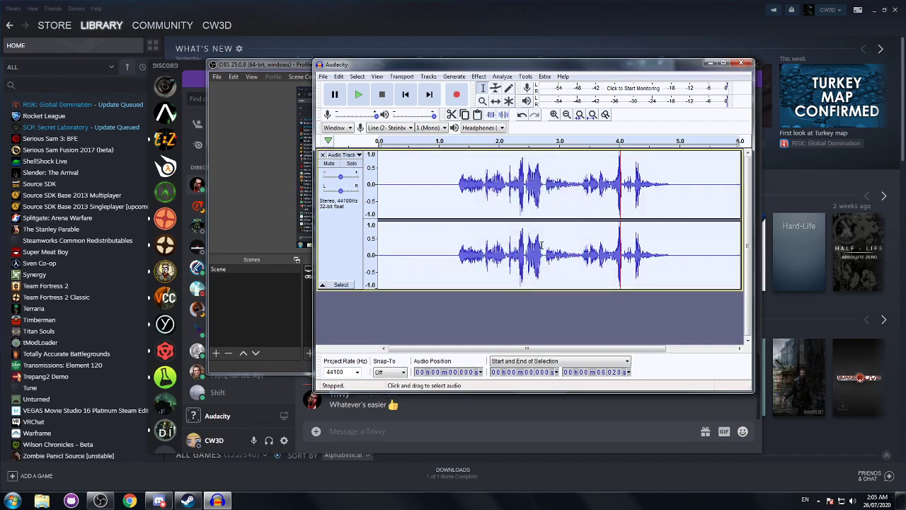
# - Reduce the stereo track to one mono track by splitting it and removing the lower copy, and listen to the result
pyautogui.click(359, 155)
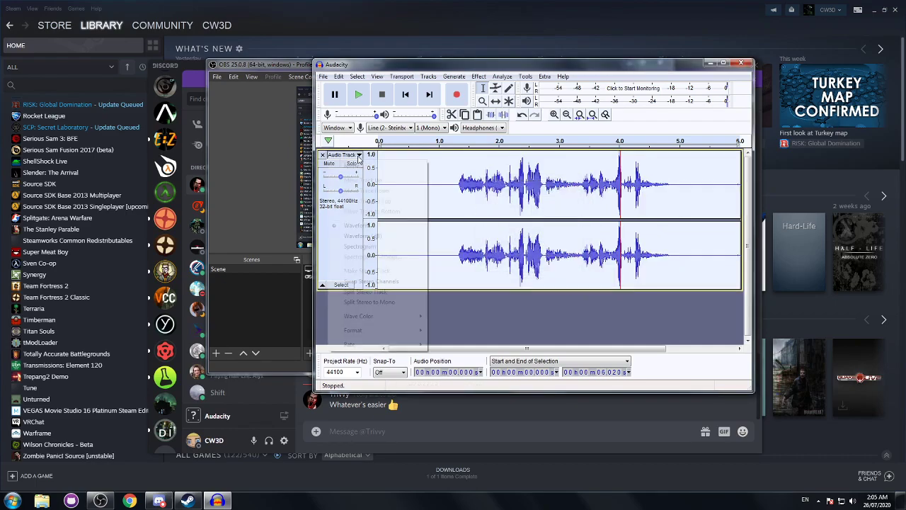
pyautogui.click(369, 302)
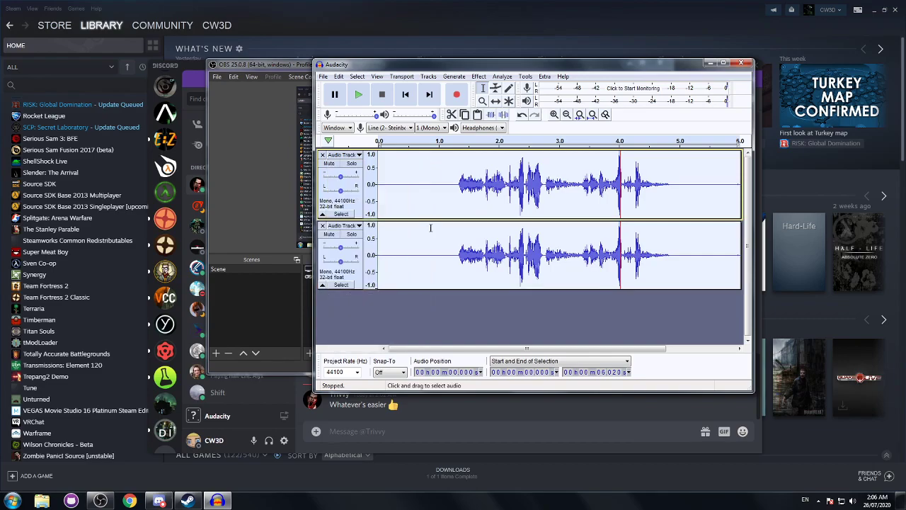
pyautogui.click(323, 226)
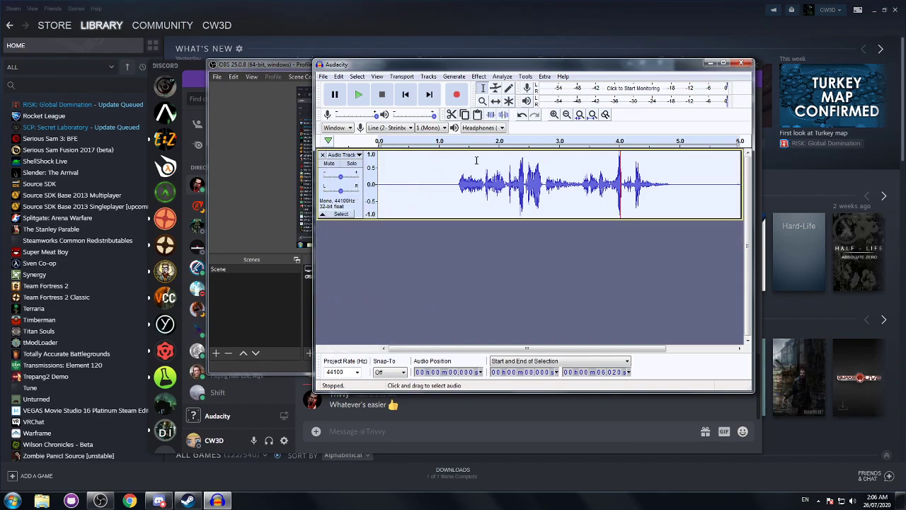
pyautogui.click(438, 142)
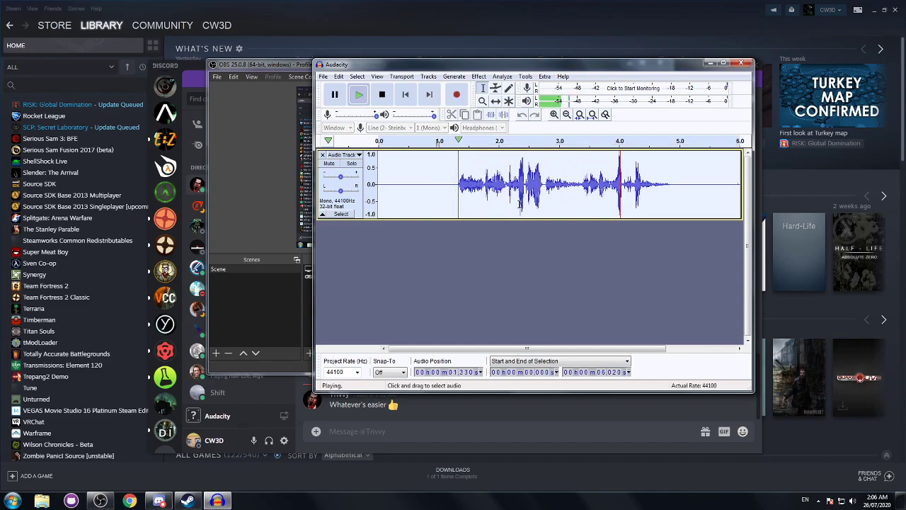
pyautogui.click(383, 96)
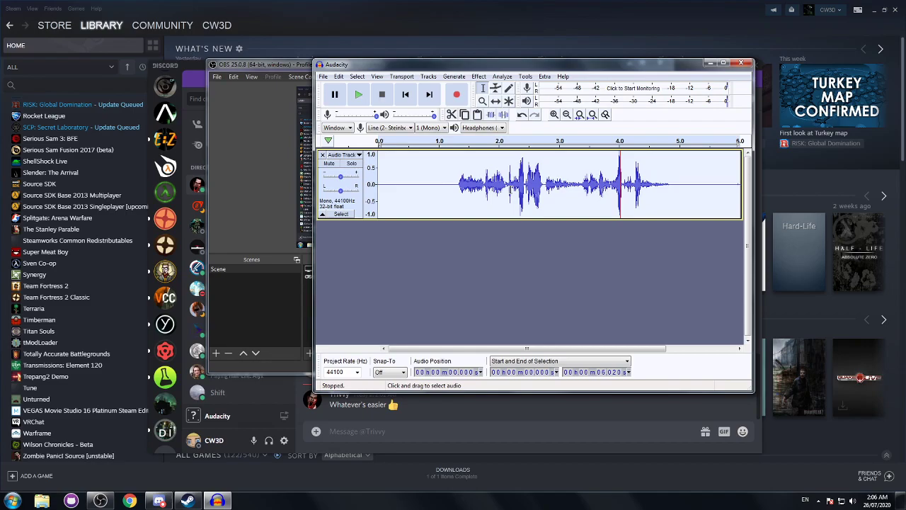
# - Apply a Soft Limit Limiter with maximum mono/left input gain, limit 0.00 dB, hold 10.00 ms and make-up gain on
pyautogui.click(479, 77)
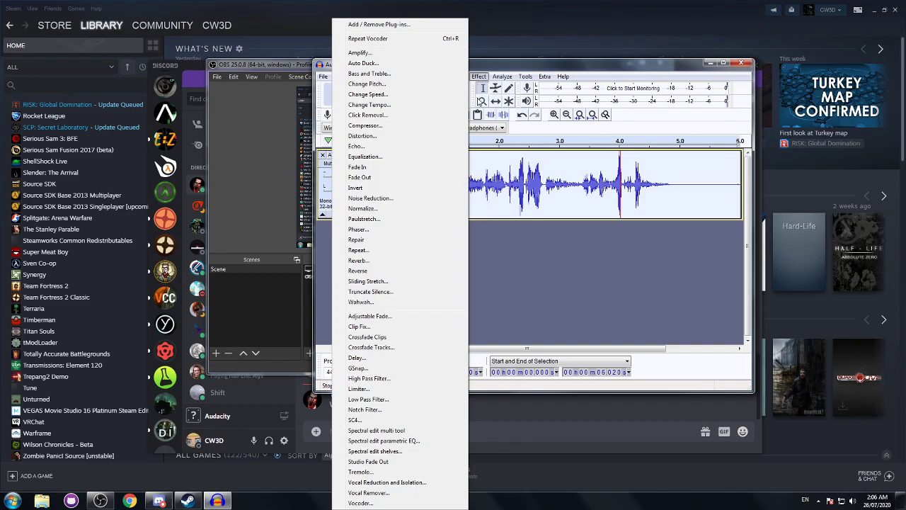
pyautogui.click(409, 390)
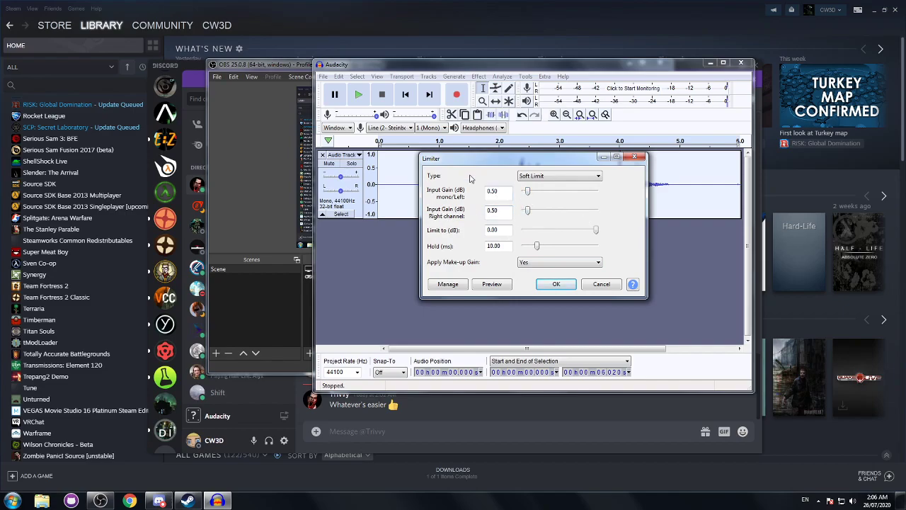
pyautogui.moveTo(530, 196); pyautogui.dragTo(612, 196)
pyautogui.click(557, 285)
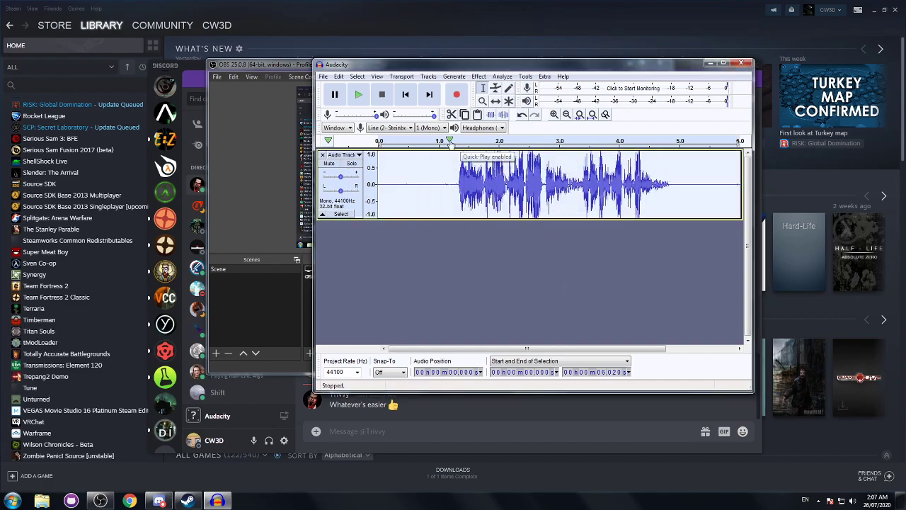
# - Undo and redo the limiter, playing the clip each time to compare the sound without and with it
pyautogui.hotkey('ctrl', 'z')
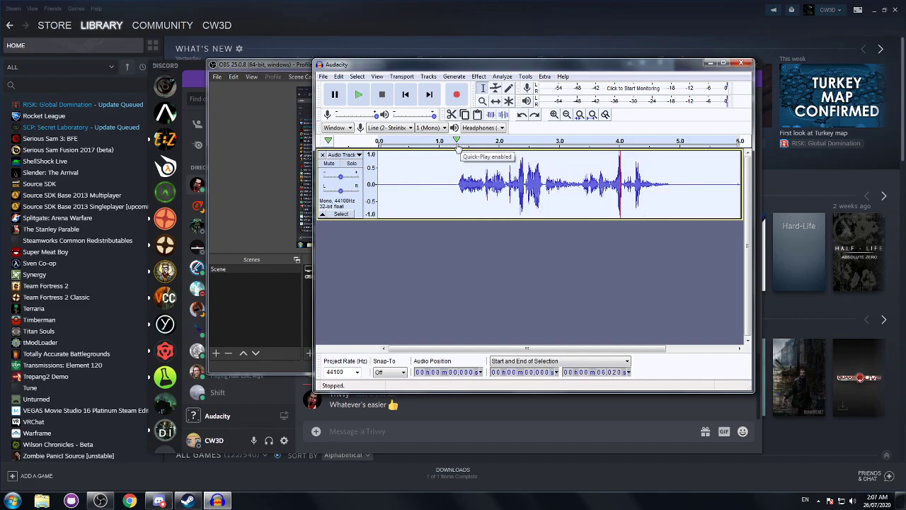
pyautogui.click(461, 141)
pyautogui.click(384, 99)
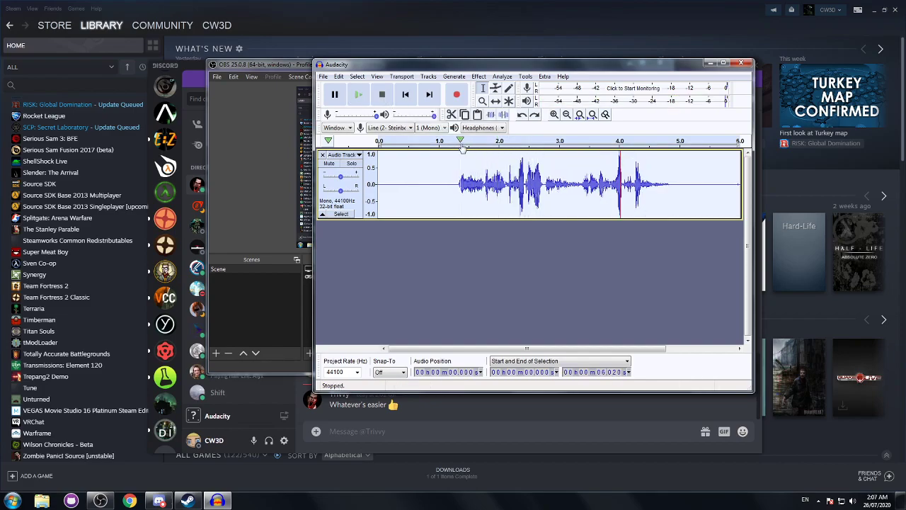
pyautogui.hotkey('ctrl', 'y')
pyautogui.click(457, 141)
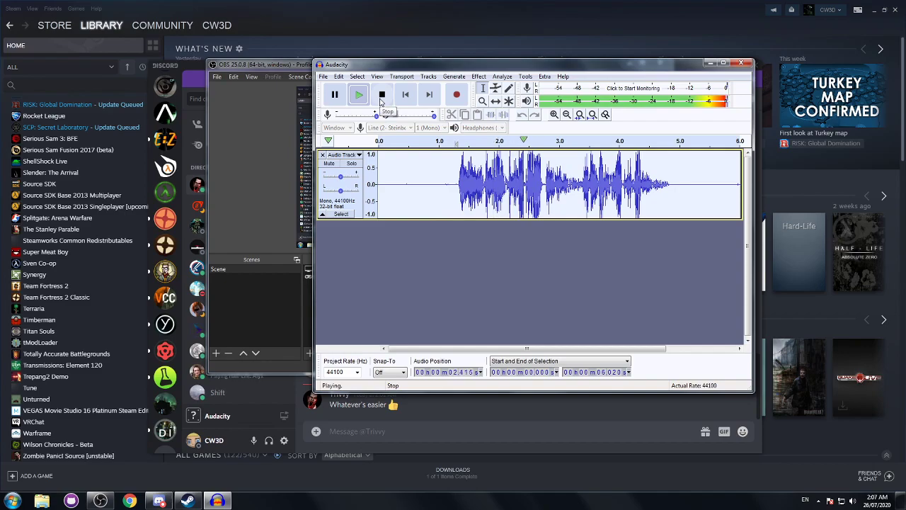
pyautogui.click(383, 95)
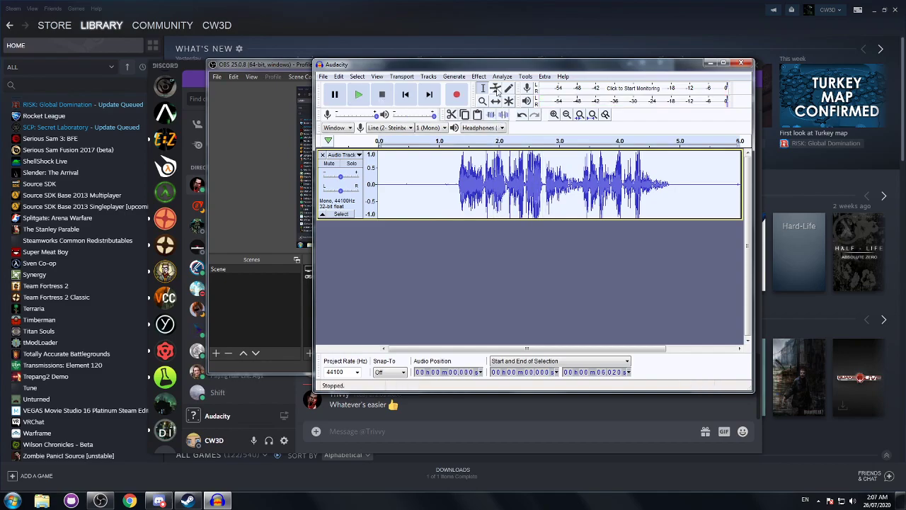
# - Slow the selected voice clip with Change Speed, using a percent change of -15
pyautogui.click(480, 77)
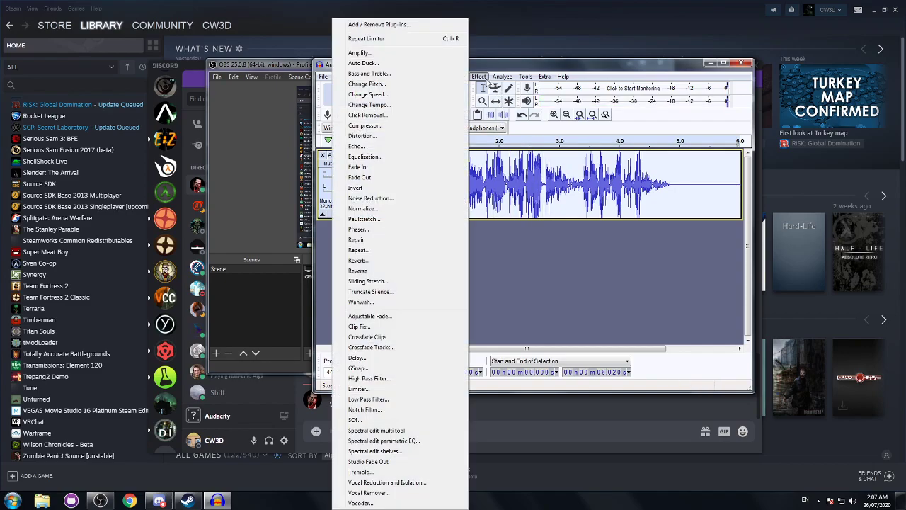
pyautogui.click(435, 94)
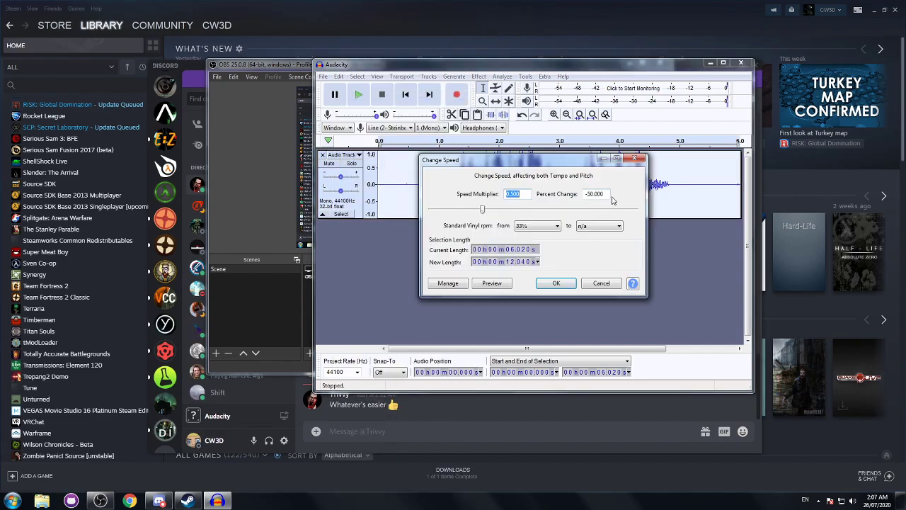
pyautogui.moveTo(608, 195); pyautogui.dragTo(590, 225)
pyautogui.write('-15')
pyautogui.click(555, 283)
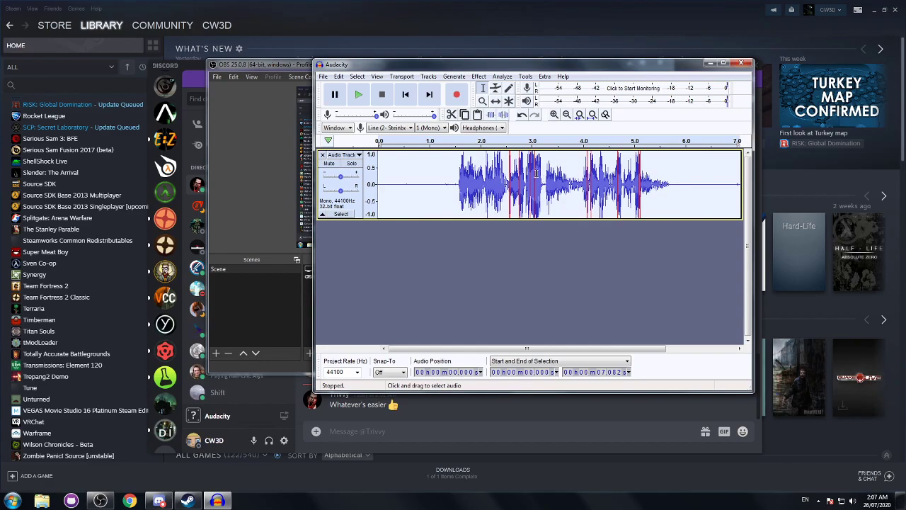
# - Apply Equalization to the voice clip using the Telephone curve
pyautogui.click(479, 77)
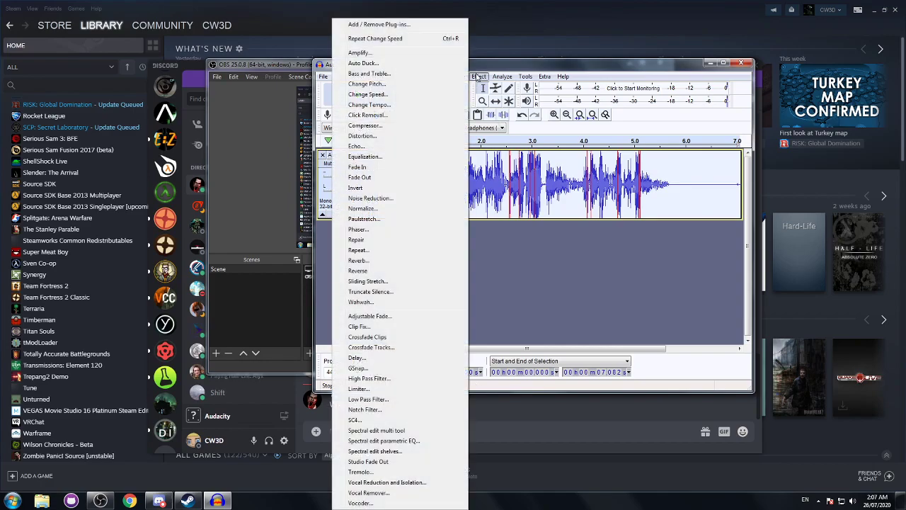
pyautogui.click(437, 159)
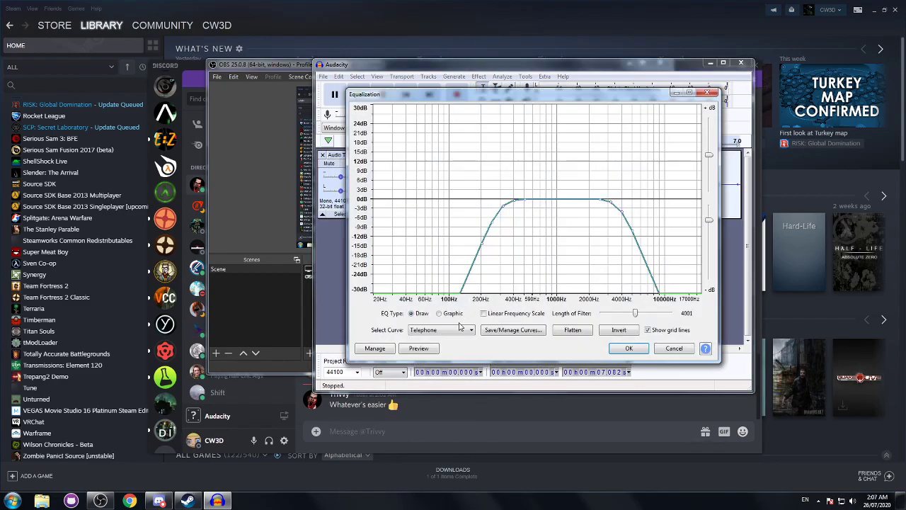
pyautogui.click(458, 331)
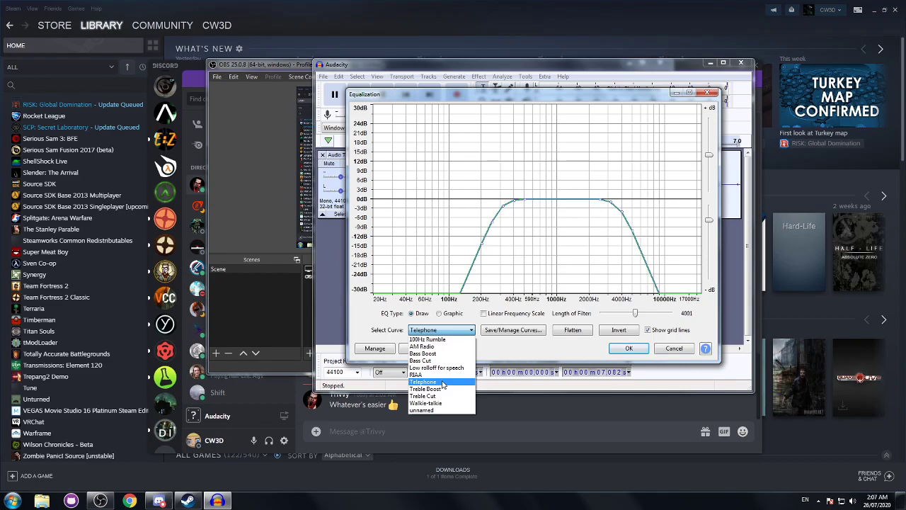
pyautogui.click(443, 383)
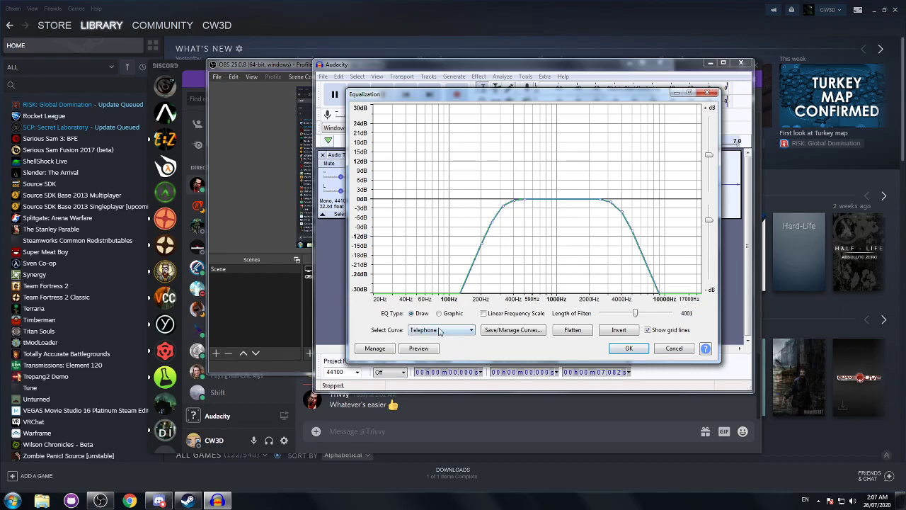
pyautogui.click(629, 349)
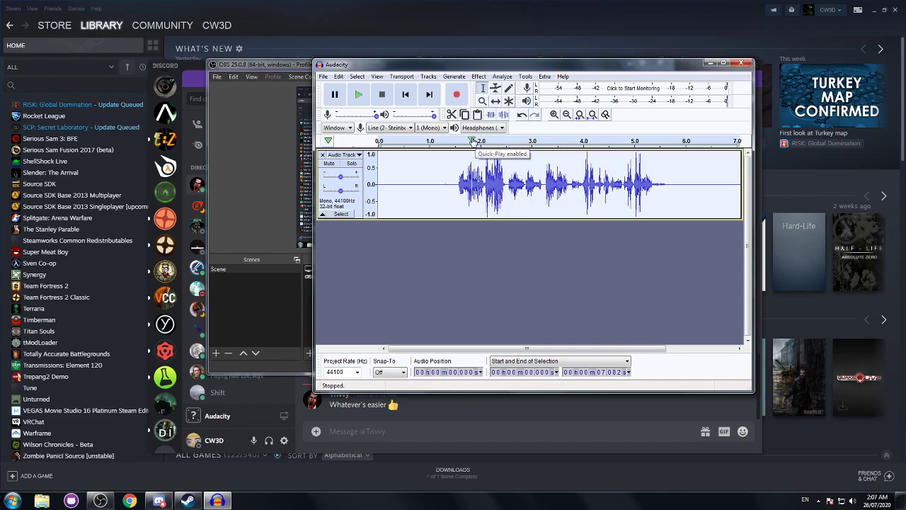
# - Apply a second Soft Limit Limiter with 10.00 dB mono/left input gain, 0.00 dB limit, 10.00 ms hold and make-up gain, and play the clip
pyautogui.click(479, 76)
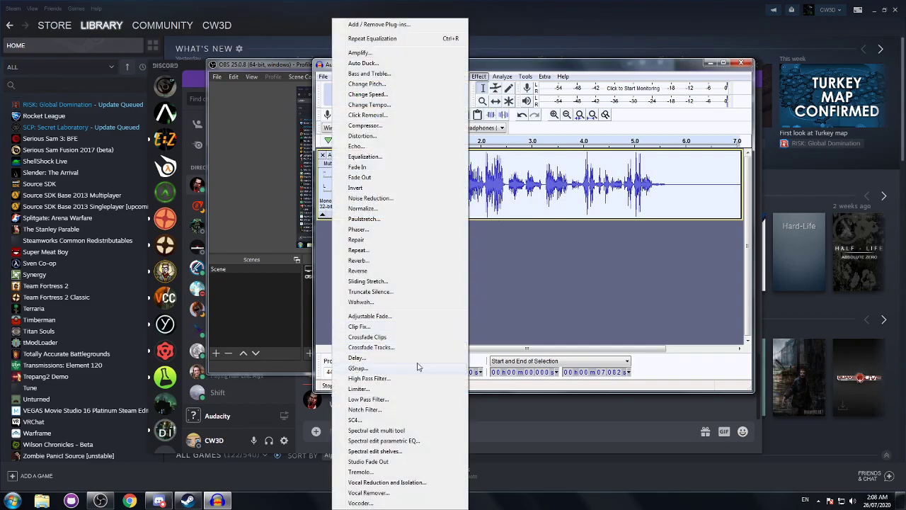
pyautogui.click(417, 389)
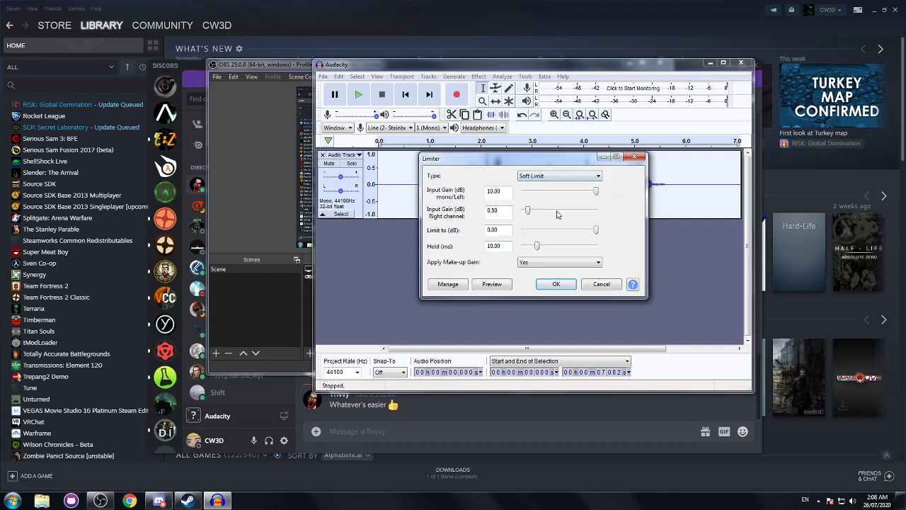
pyautogui.click(570, 286)
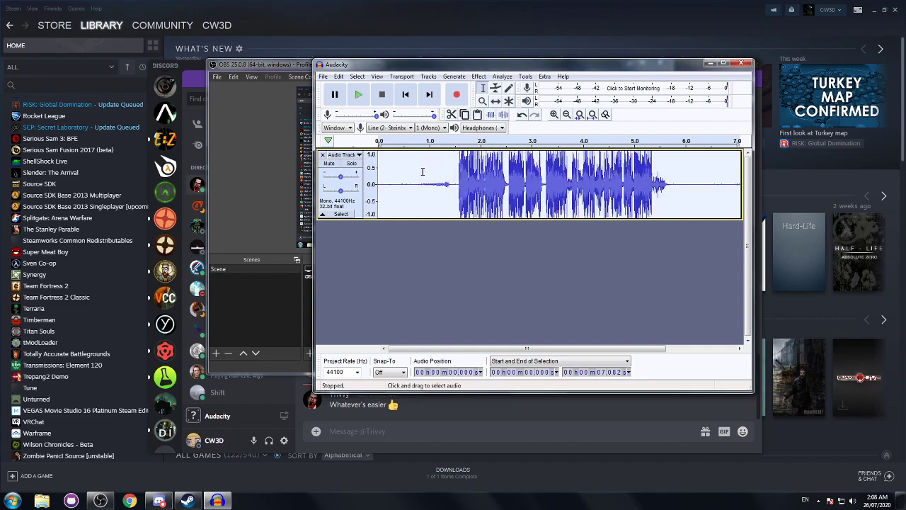
pyautogui.click(366, 95)
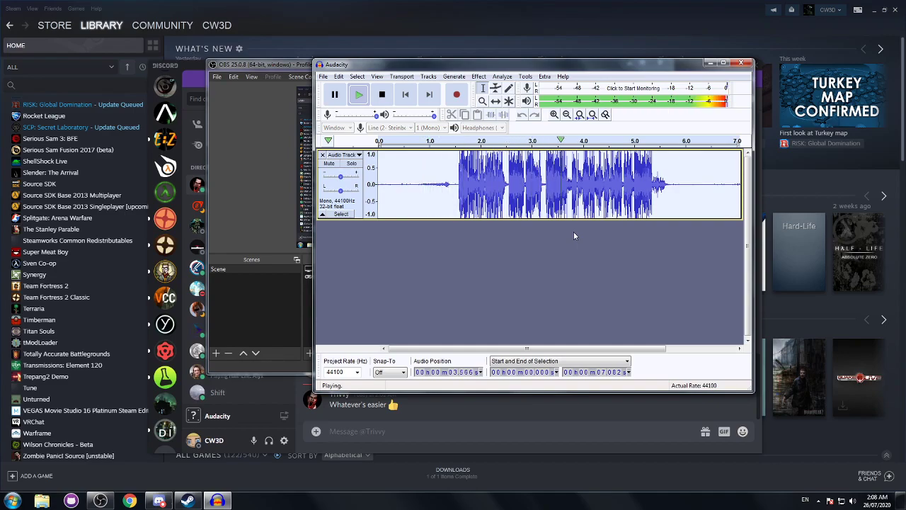
pyautogui.click(382, 96)
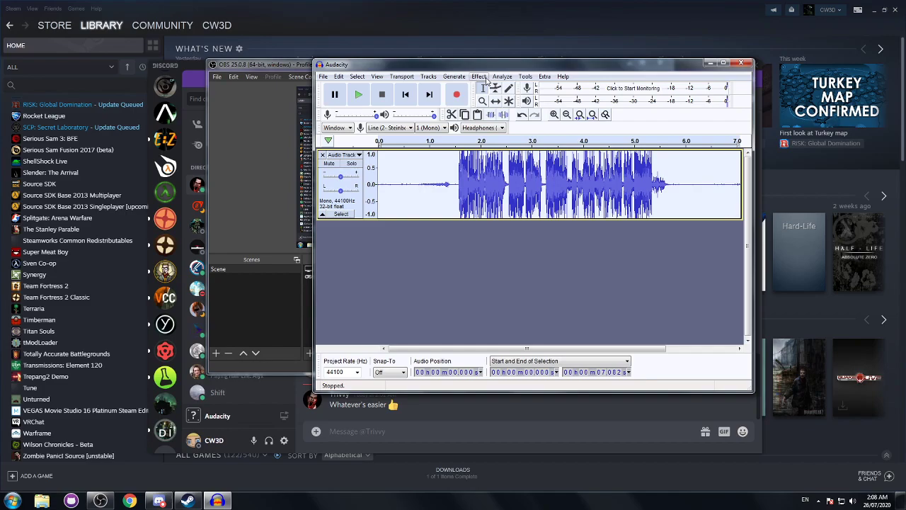
# - Apply Hard Overdrive Distortion with amount 0.10 and output level 100.00 to the clip, saving these settings as preset "1"
pyautogui.click(480, 77)
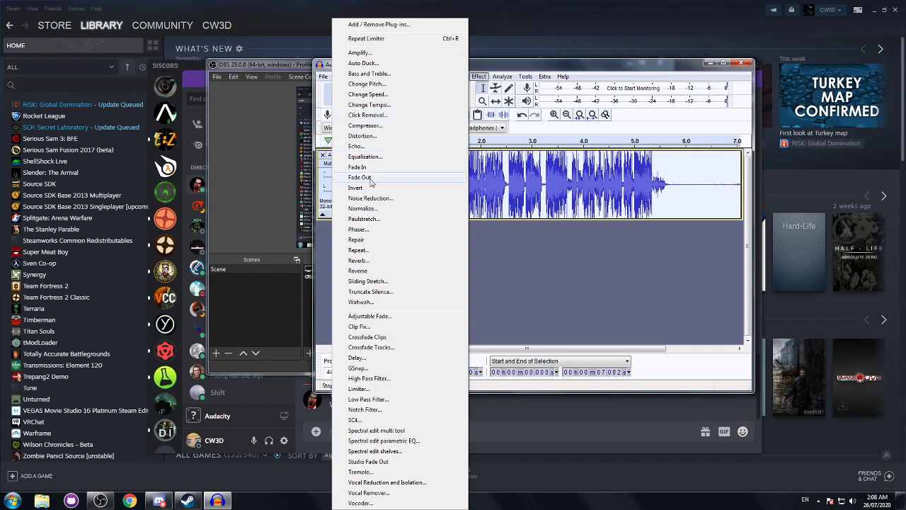
pyautogui.click(398, 142)
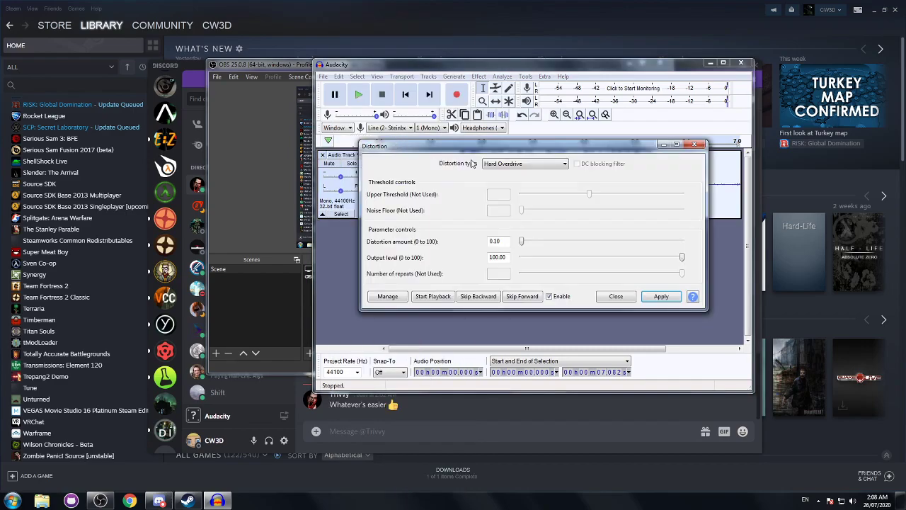
pyautogui.moveTo(522, 152); pyautogui.dragTo(549, 155)
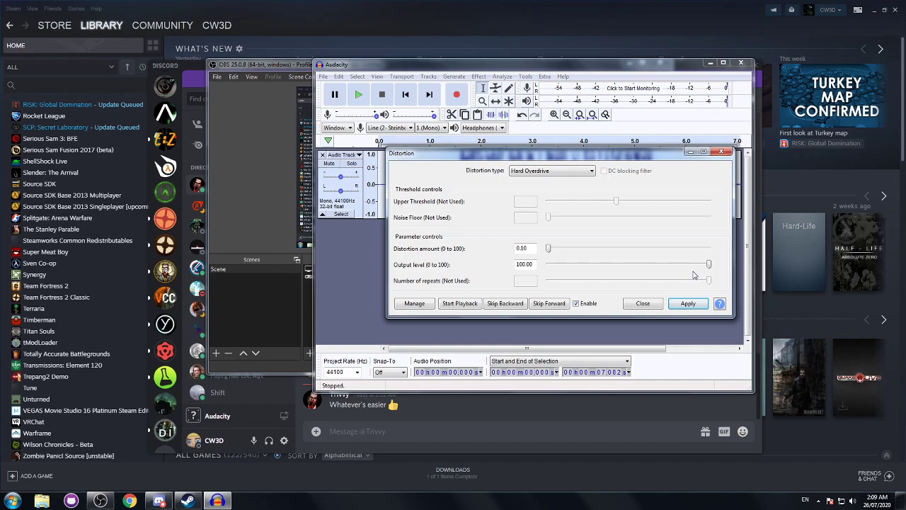
pyautogui.click(414, 303)
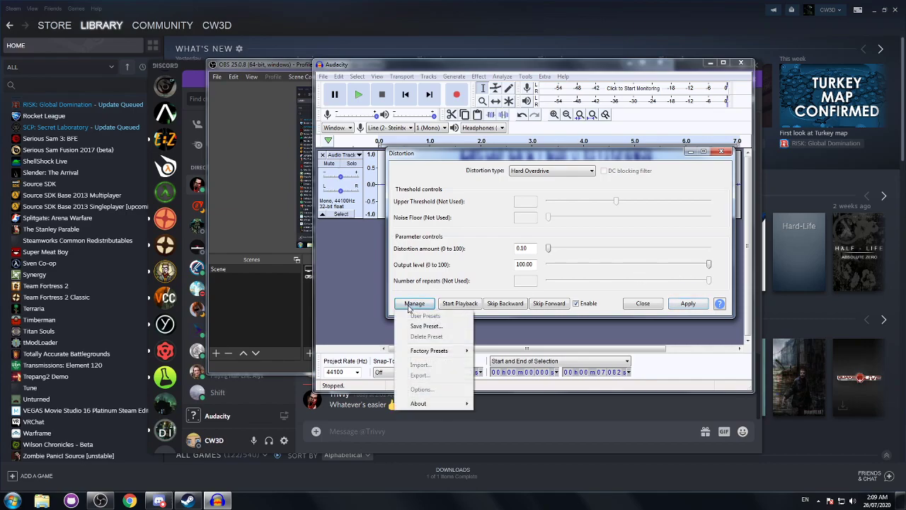
pyautogui.click(424, 336)
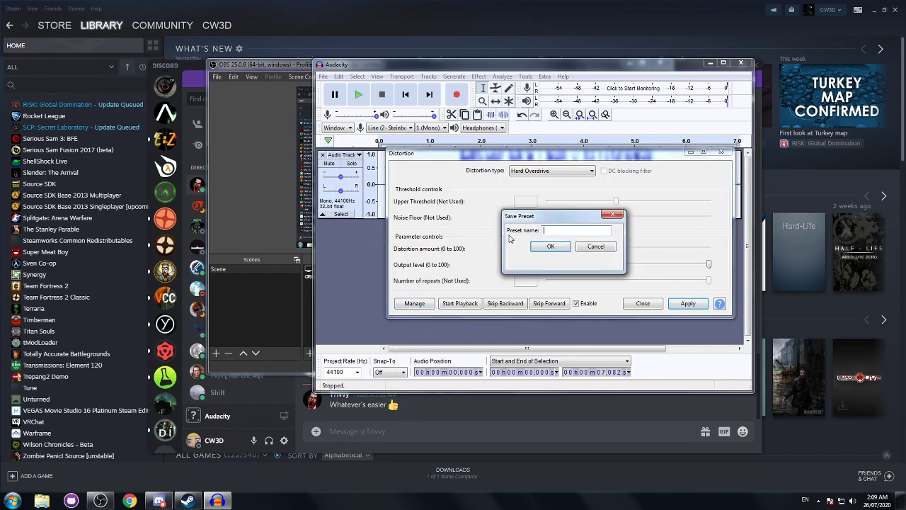
pyautogui.write('1')
pyautogui.click(554, 248)
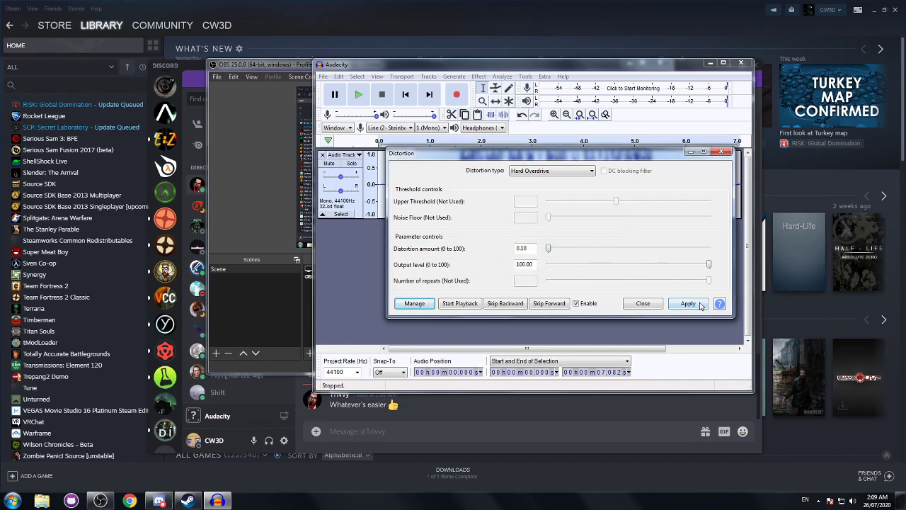
pyautogui.click(721, 152)
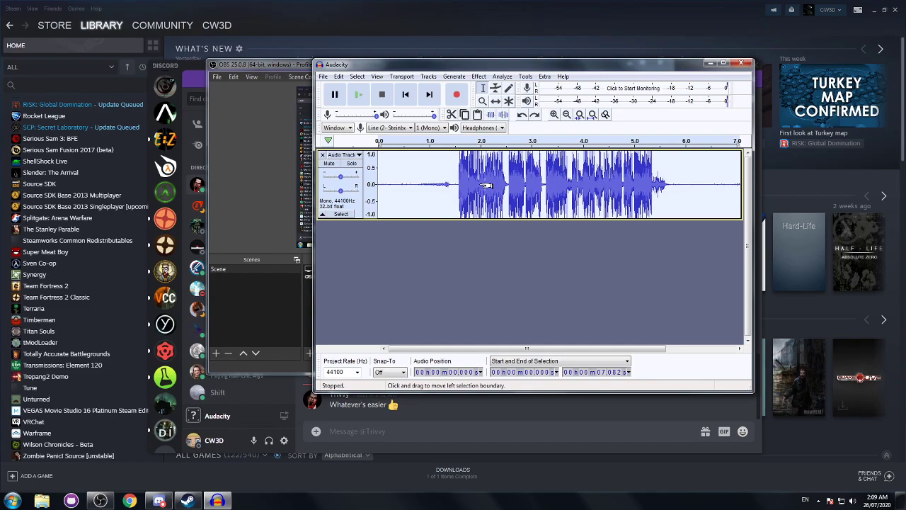
# - Play the distorted clip from just before the speech begins, at about 1.5 s, to check the sound
pyautogui.click(457, 141)
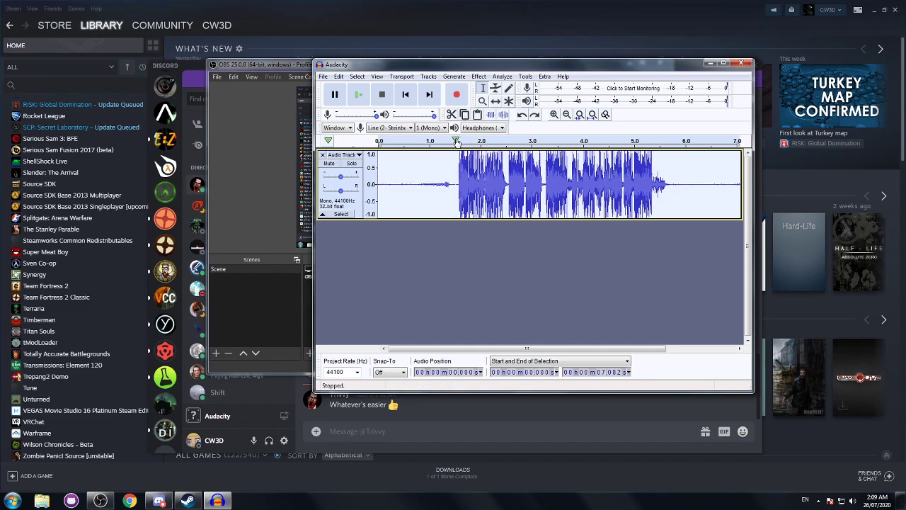
pyautogui.click(390, 98)
pyautogui.click(450, 142)
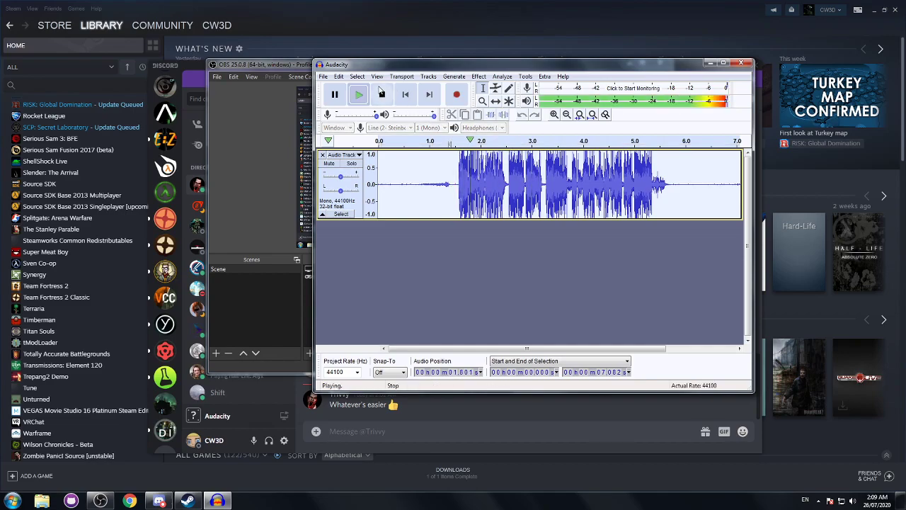
pyautogui.click(385, 94)
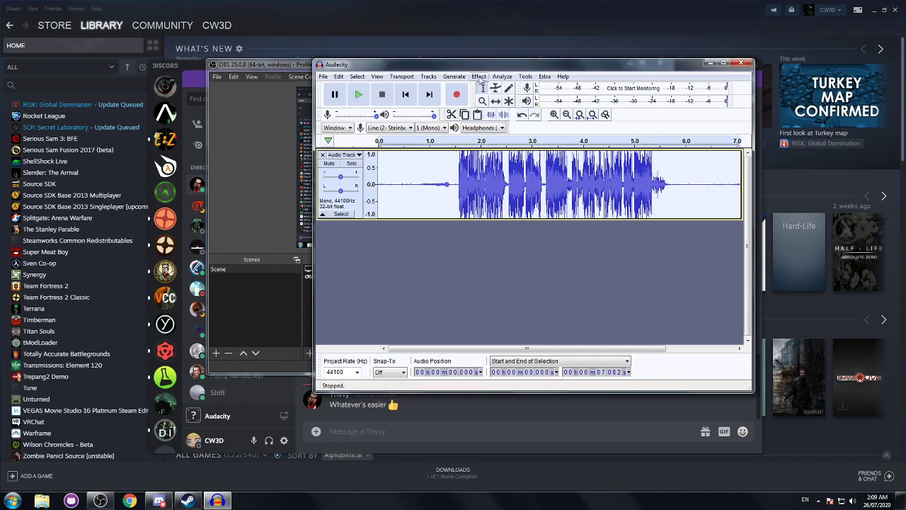
# - Speed up the clip with Change Tempo using a percent change of 15, and play it back
pyautogui.click(479, 76)
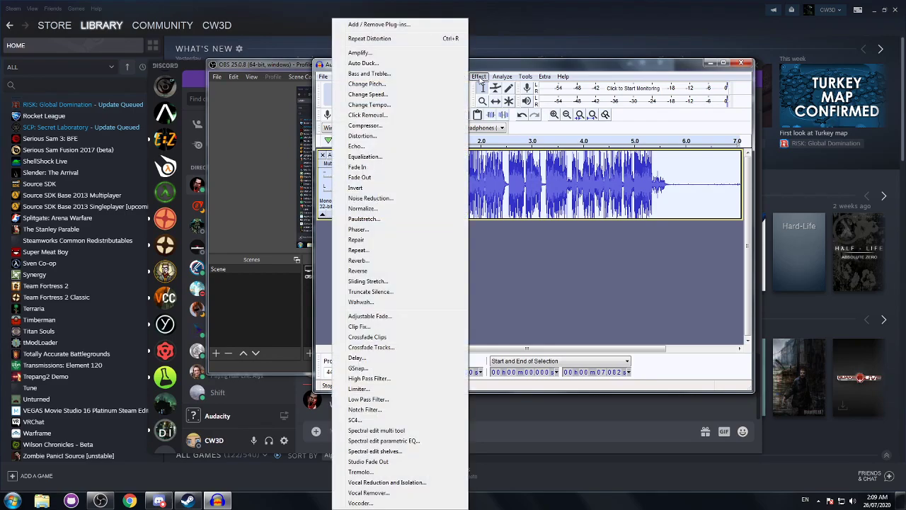
pyautogui.click(369, 104)
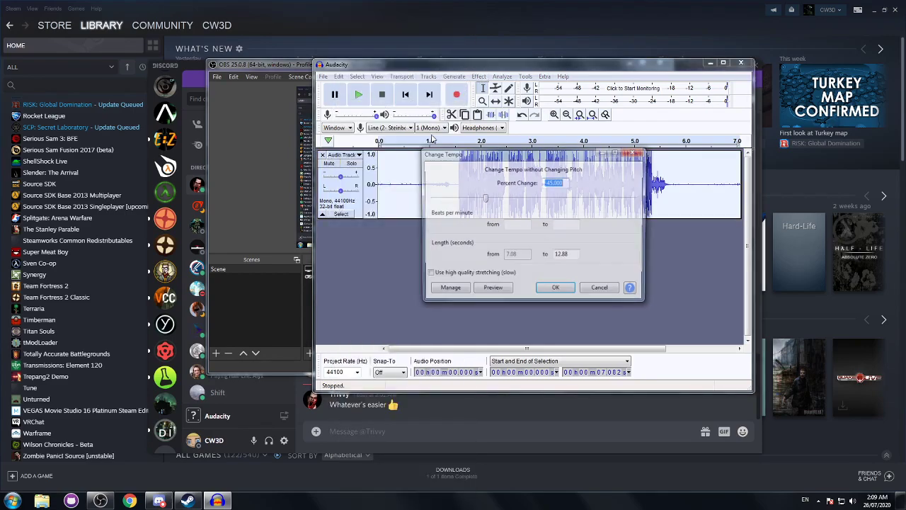
pyautogui.write('15')
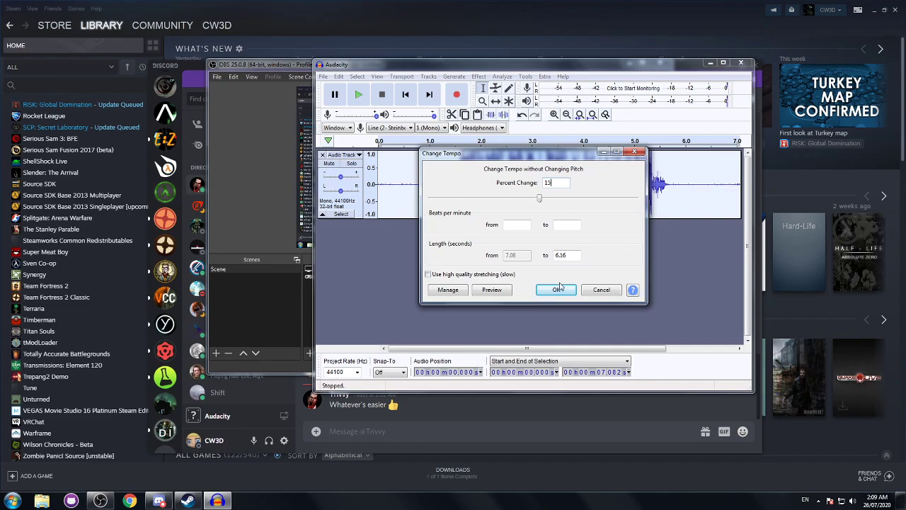
pyautogui.moveTo(488, 157)
pyautogui.mouseDown()
pyautogui.moveTo(516, 196)
pyautogui.moveTo(511, 148)
pyautogui.moveTo(487, 161)
pyautogui.mouseUp()
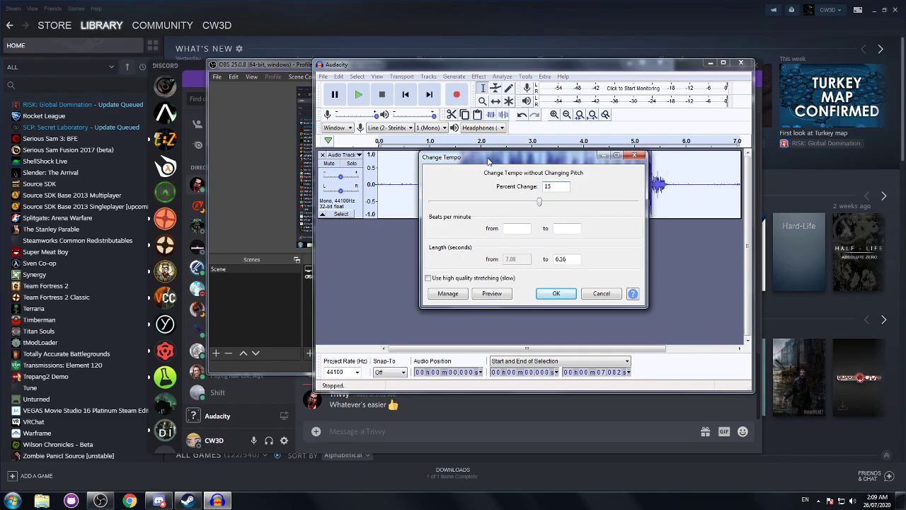
pyautogui.press('BackSpace')
pyautogui.write('8')
pyautogui.click(551, 294)
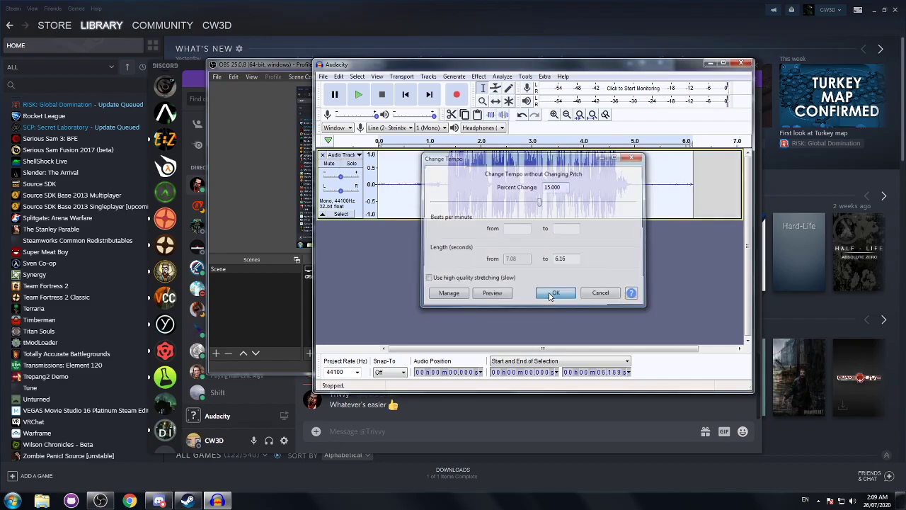
pyautogui.click(359, 94)
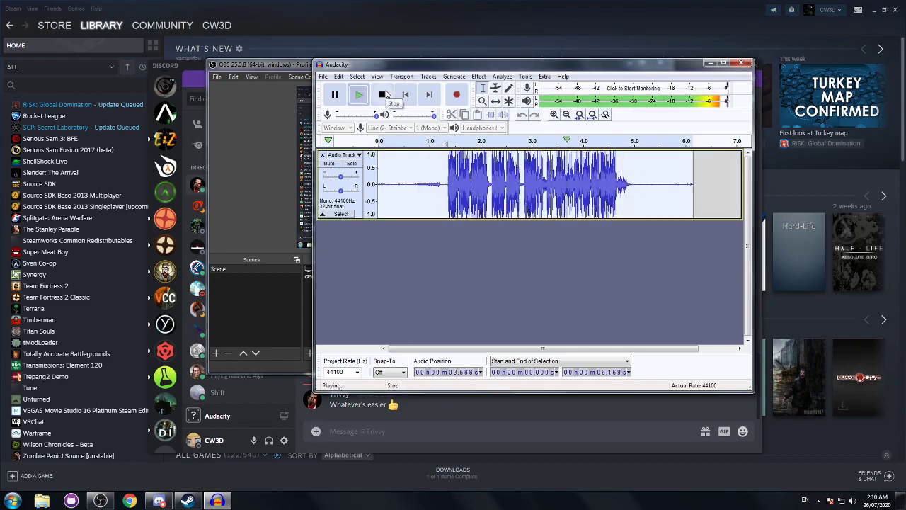
pyautogui.click(383, 94)
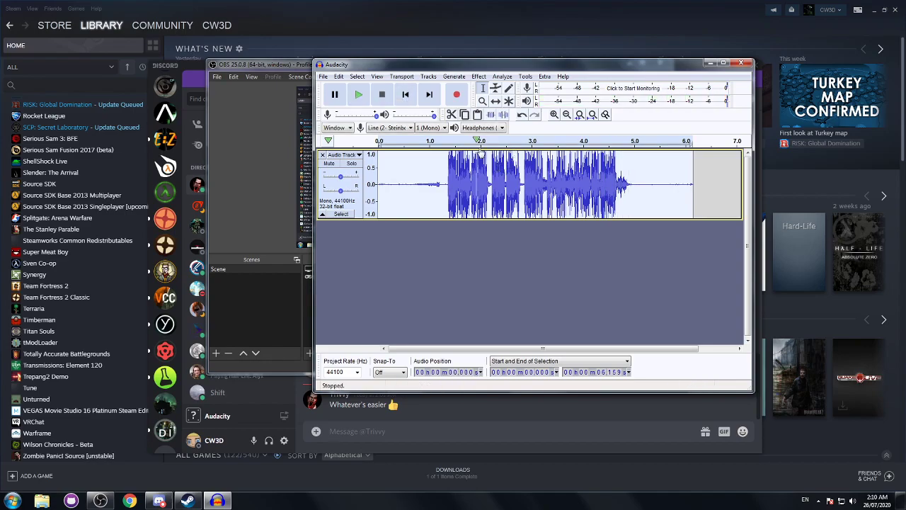
# - Delete the quiet section before the speech, from the clip's start to about 1.35 s
pyautogui.keyDown('ctrl'); pyautogui.scroll(1, 447, 205); pyautogui.keyUp('ctrl')
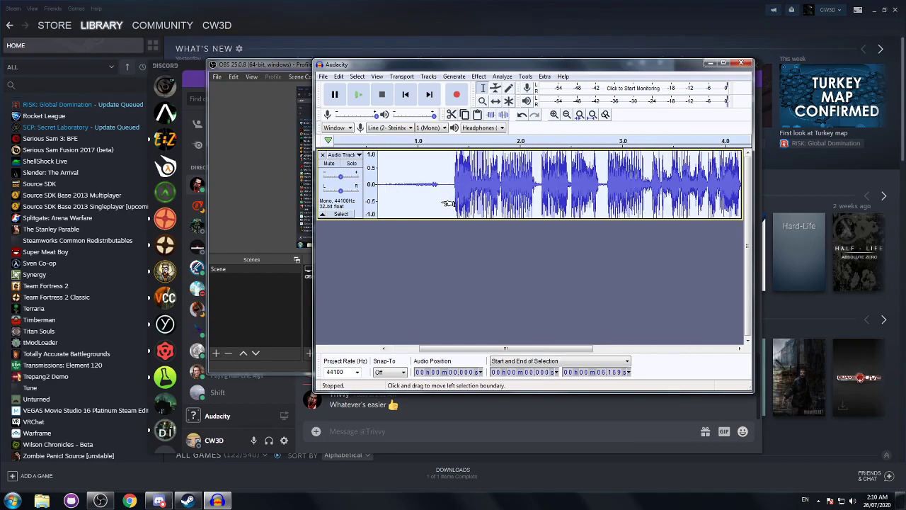
pyautogui.keyDown('ctrl'); pyautogui.scroll(2, 448, 184); pyautogui.keyUp('ctrl')
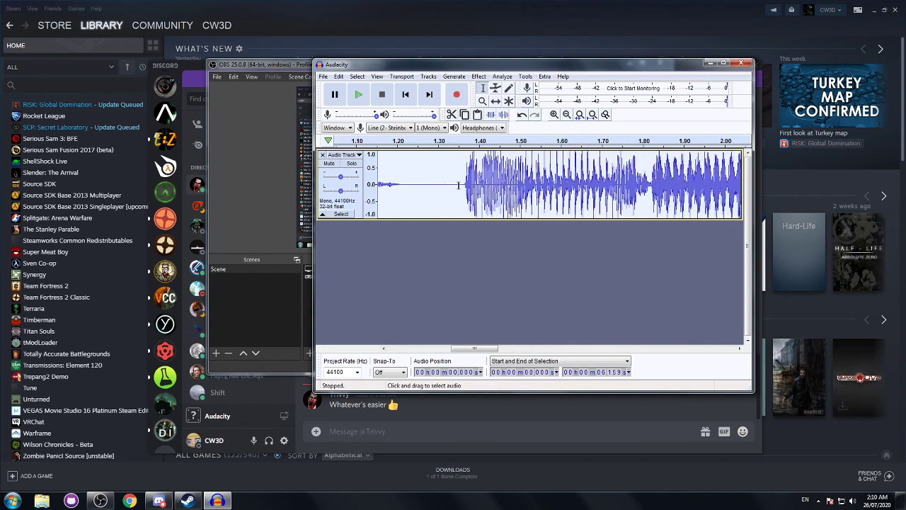
pyautogui.click(460, 186)
pyautogui.keyDown('ctrl'); pyautogui.scroll(-2, 461, 185); pyautogui.keyUp('ctrl')
pyautogui.moveTo(460, 186); pyautogui.dragTo(316, 187)
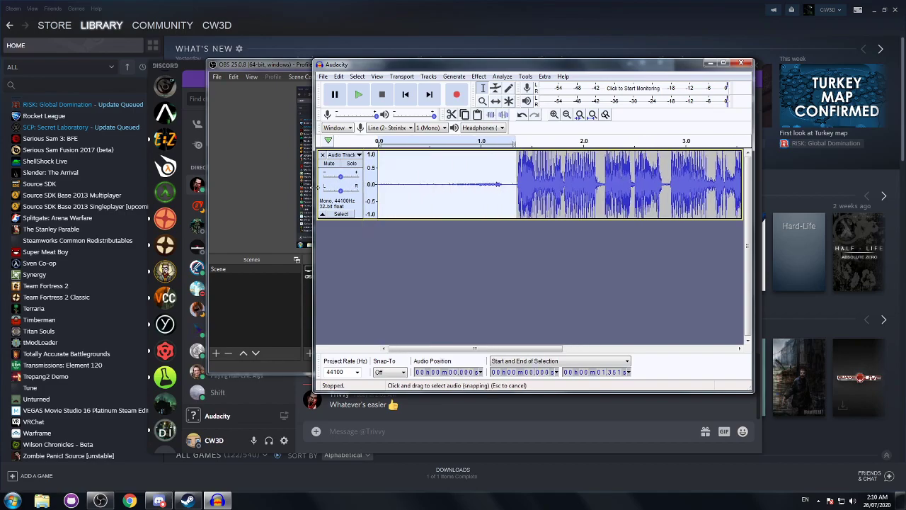
pyautogui.press('Delete')
# - Apply a Fade In to the first 0.014 s of the trimmed clip
pyautogui.keyDown('ctrl'); pyautogui.scroll(3, 395, 184); pyautogui.keyUp('ctrl')
pyautogui.press('Home')
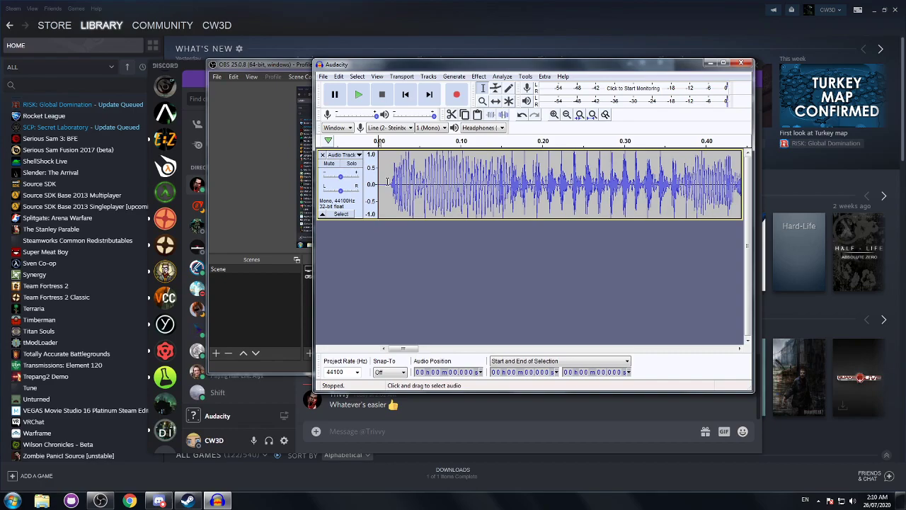
pyautogui.moveTo(389, 182); pyautogui.dragTo(379, 182)
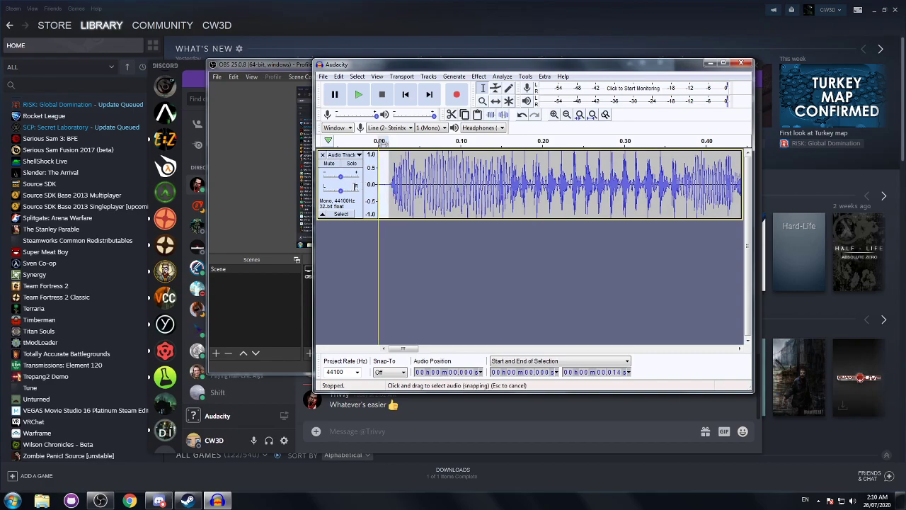
pyautogui.click(479, 76)
pyautogui.click(386, 167)
pyautogui.scroll(-4, 438, 199)
pyautogui.hotkey('ctrl', 'e')
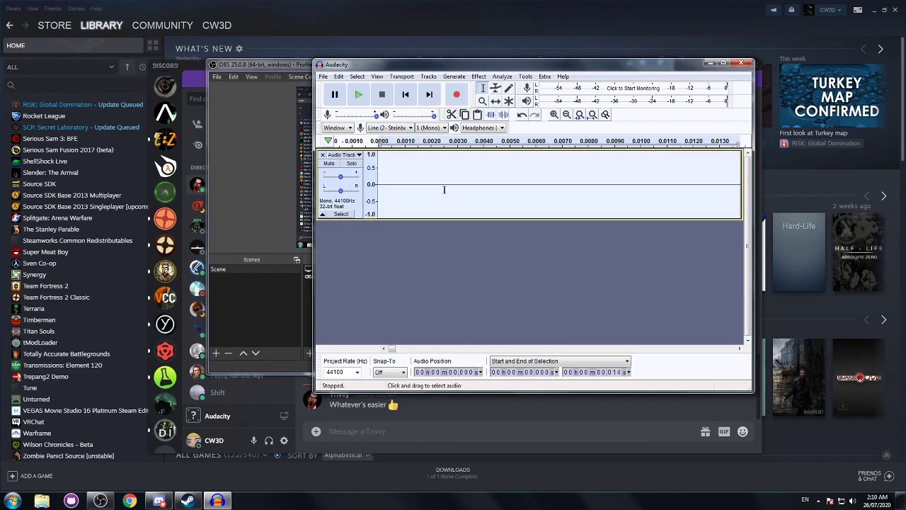
pyautogui.scroll(-6, 444, 194)
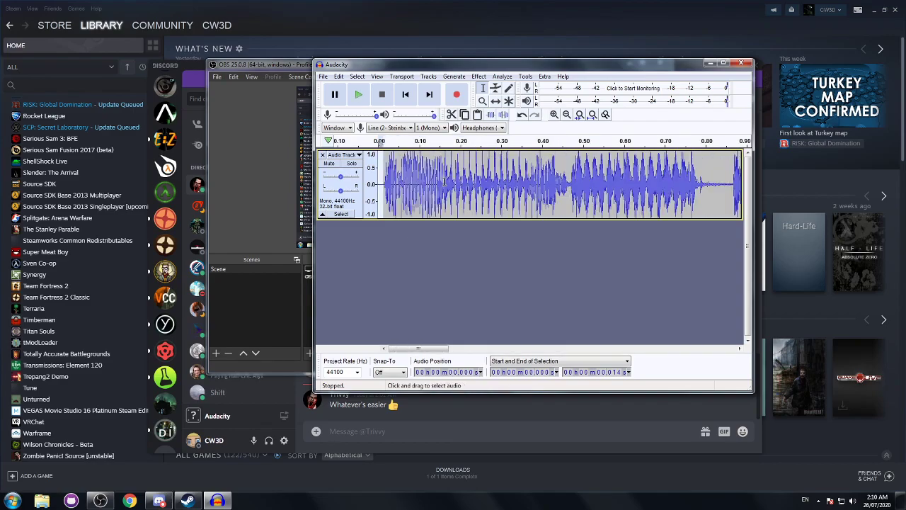
pyautogui.click(408, 95)
# - Remove the silence after the speech so the clip ends at about 3.6 s
pyautogui.scroll(-1, 419, 190)
pyautogui.scroll(-2, 420, 190)
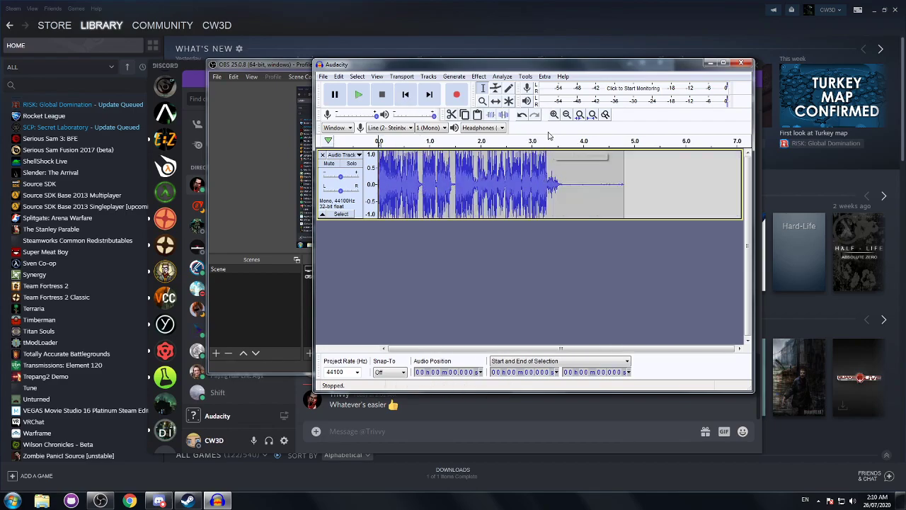
pyautogui.scroll(4, 552, 196)
pyautogui.click(562, 196)
pyautogui.scroll(-3, 561, 196)
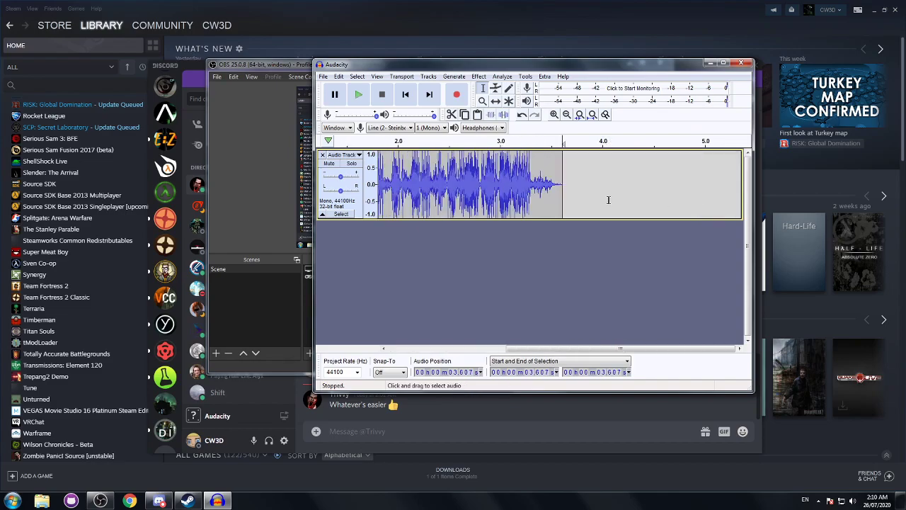
# - Apply a Fade Out to the clip's tail, from about 3.55 s to its end
pyautogui.moveTo(562, 196); pyautogui.dragTo(550, 204)
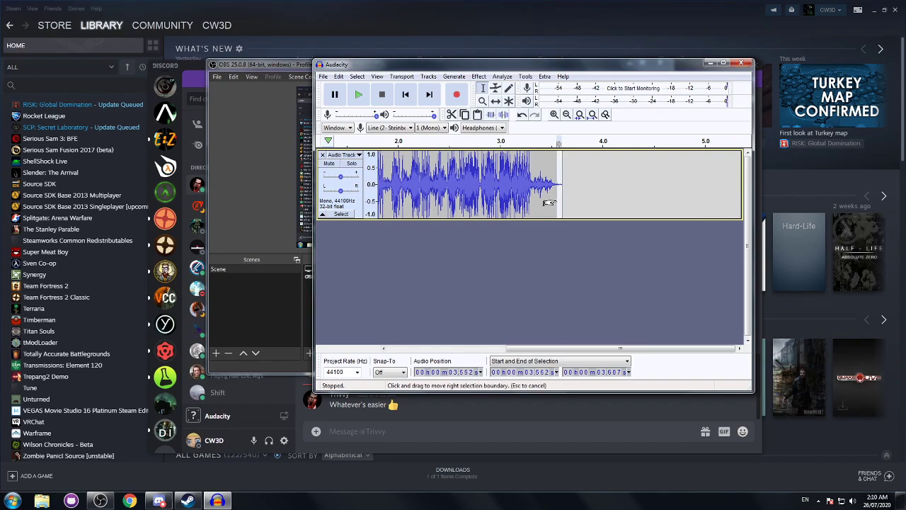
pyautogui.click(479, 76)
pyautogui.click(391, 177)
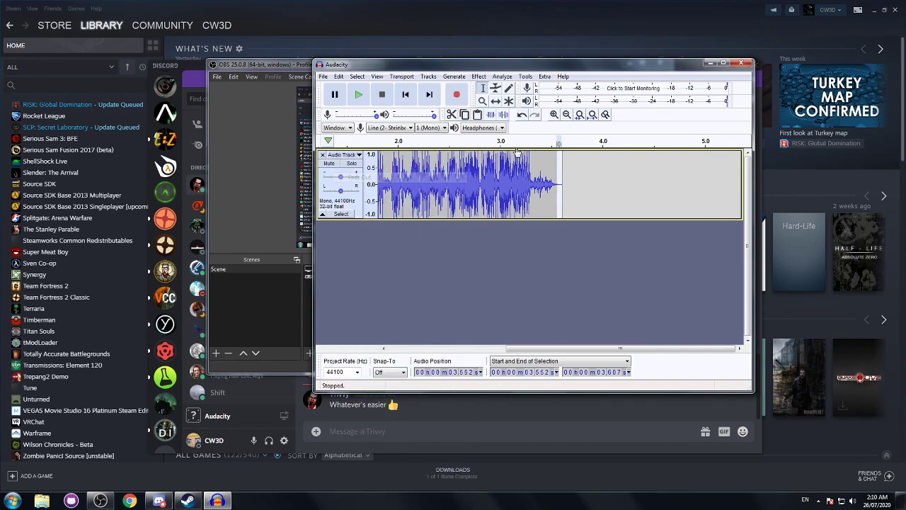
# - Play the trimmed and faded clip to check it, and select the entire clip
pyautogui.click(454, 142)
pyautogui.click(624, 198)
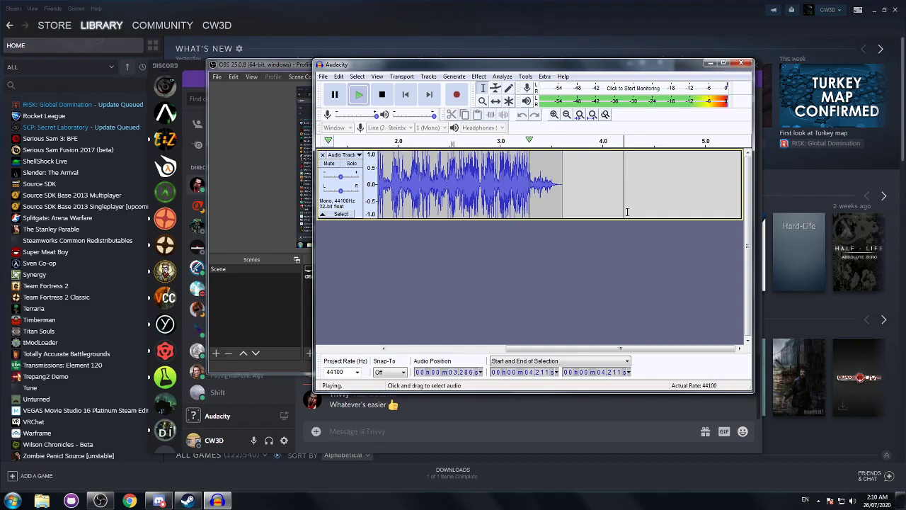
pyautogui.click(405, 94)
pyautogui.doubleClick(501, 174)
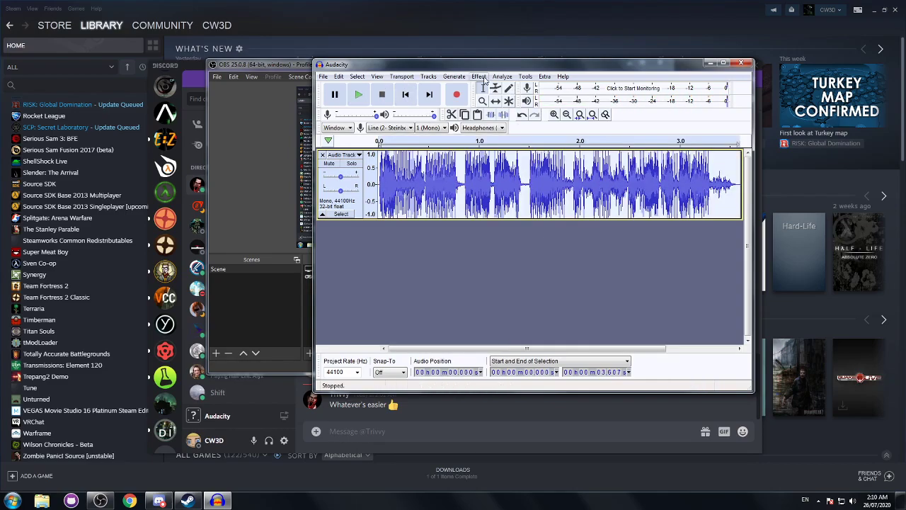
# - Apply the Phaser effect to the whole clip using the saved user preset "combine", with an LFO start phase of 250 degrees
pyautogui.click(479, 76)
pyautogui.click(393, 231)
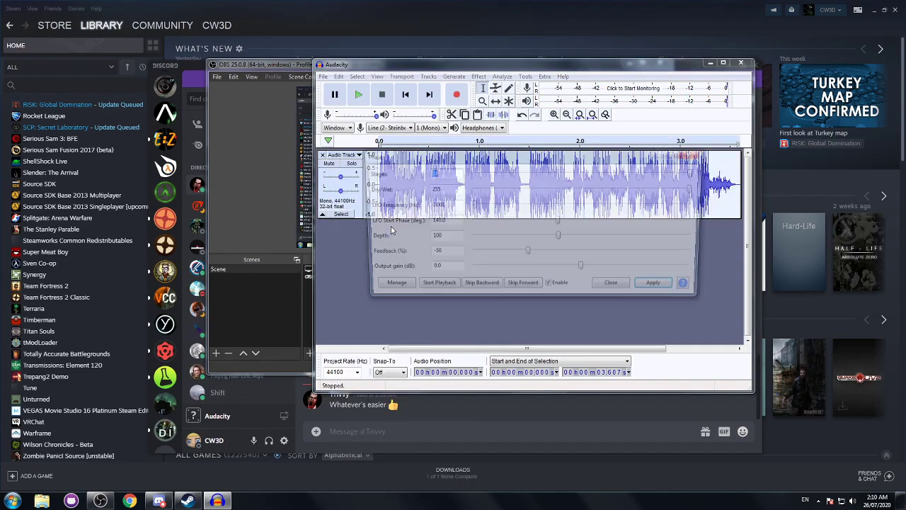
pyautogui.click(388, 288)
pyautogui.moveTo(395, 301)
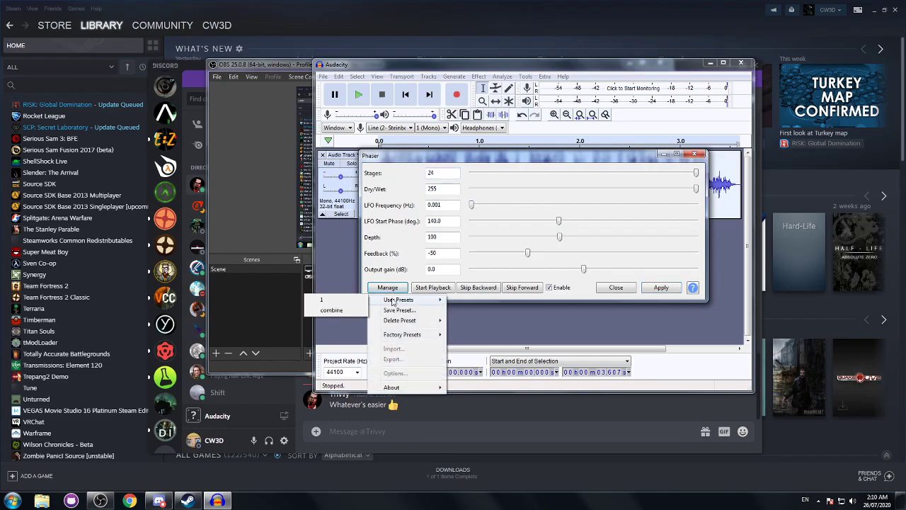
pyautogui.click(331, 310)
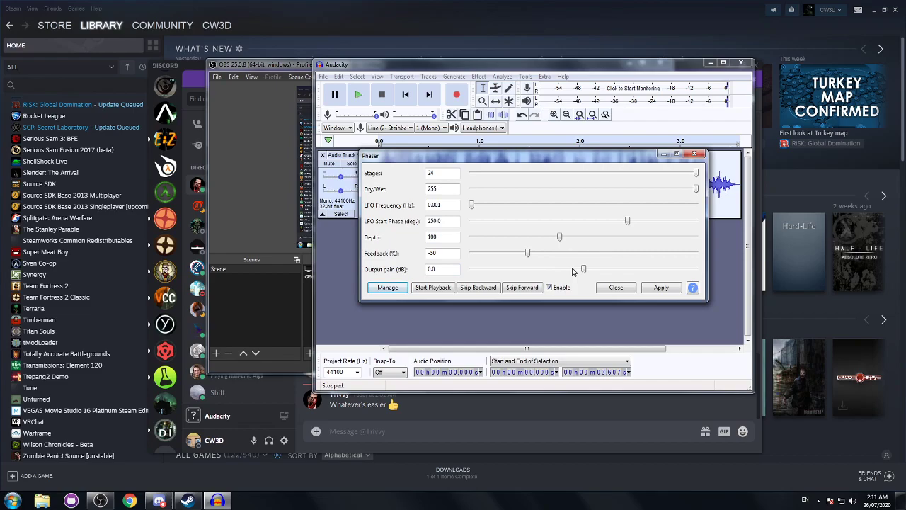
pyautogui.click(661, 288)
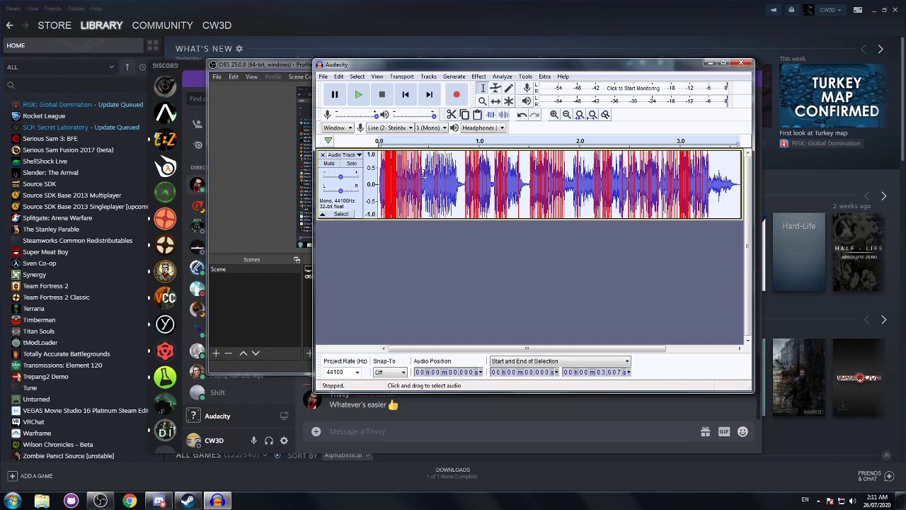
# - Apply the Limiter to the clip as a Soft Limit at 0 dB with 10 ms hold and make-up gain
pyautogui.click(479, 76)
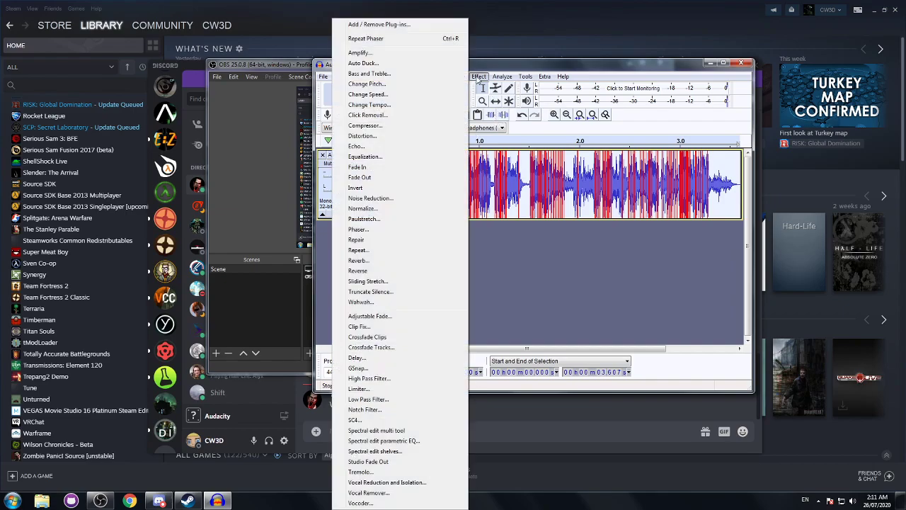
pyautogui.click(404, 387)
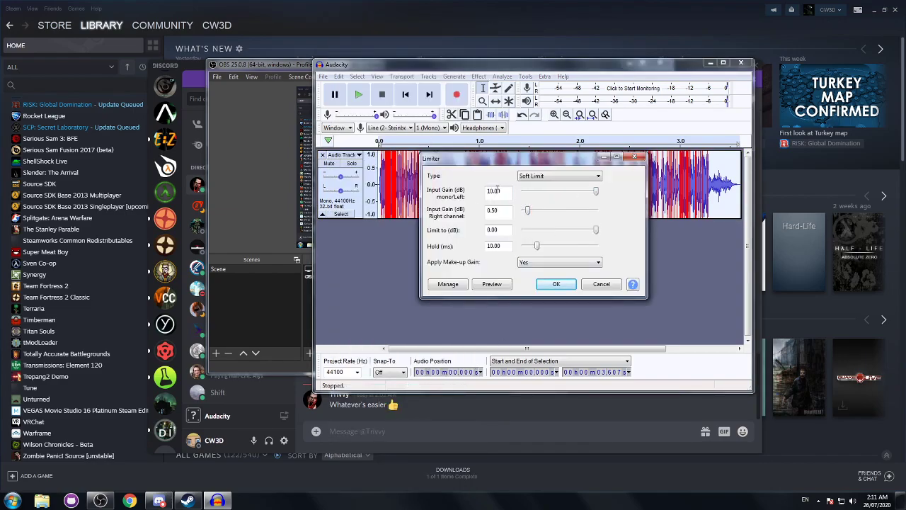
pyautogui.moveTo(599, 192); pyautogui.dragTo(529, 225)
pyautogui.click(555, 284)
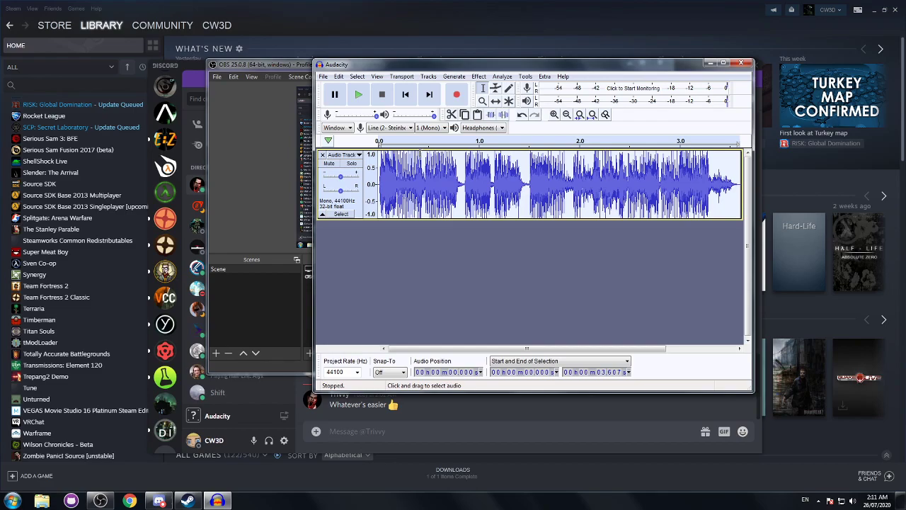
# - Play the processed clip to check the voice, return to the start of the track and play it again
pyautogui.click(360, 93)
pyautogui.click(734, 183)
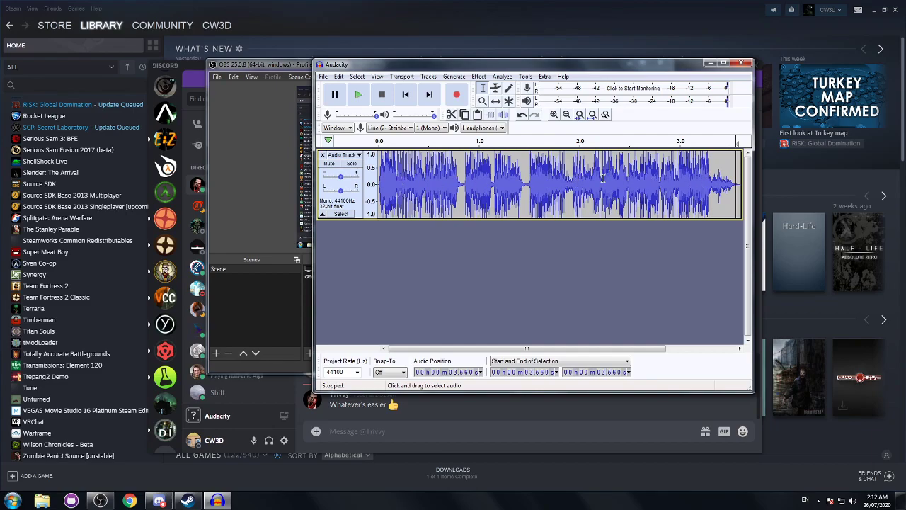
pyautogui.click(406, 95)
pyautogui.scroll(-3, 474, 198)
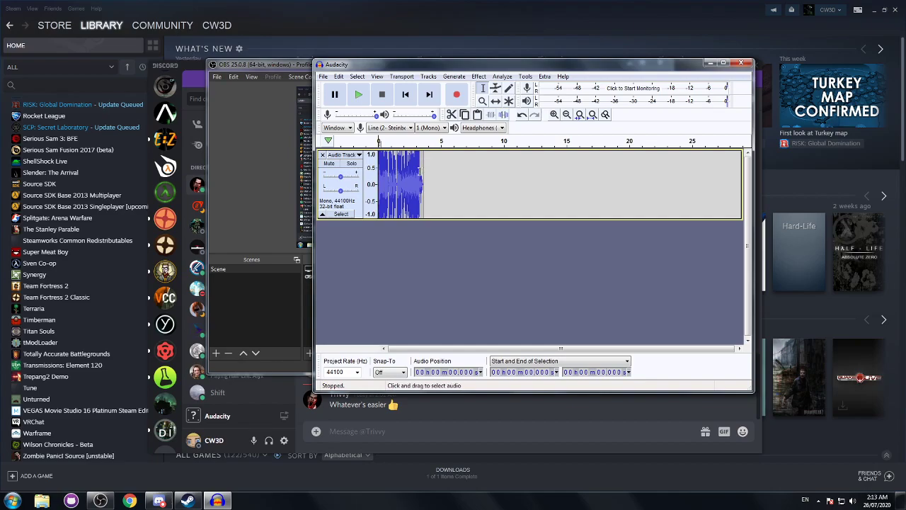
pyautogui.scroll(2, 436, 177)
pyautogui.moveTo(506, 349); pyautogui.dragTo(375, 350)
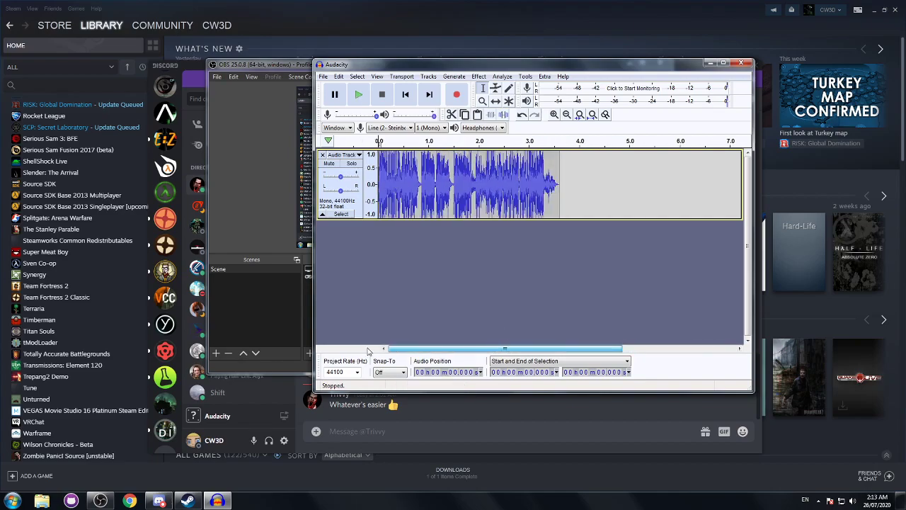
pyautogui.click(356, 96)
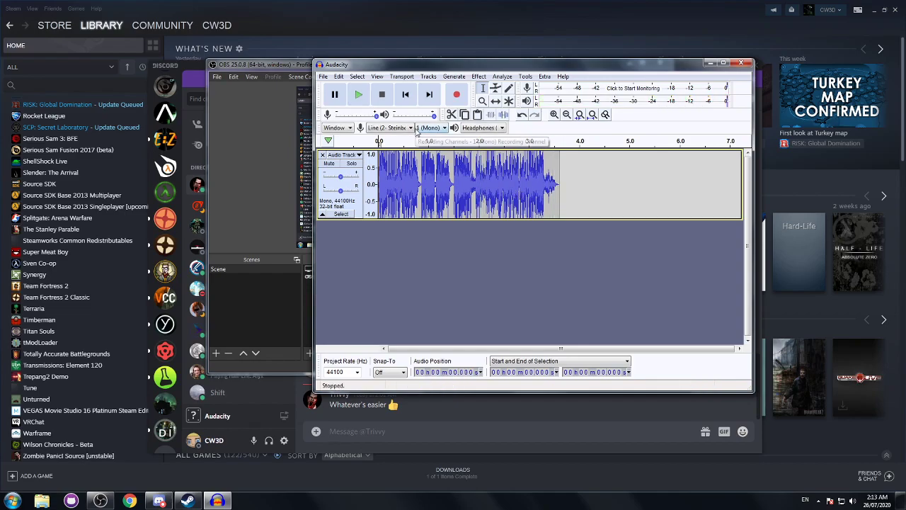
pyautogui.click(308, 64)
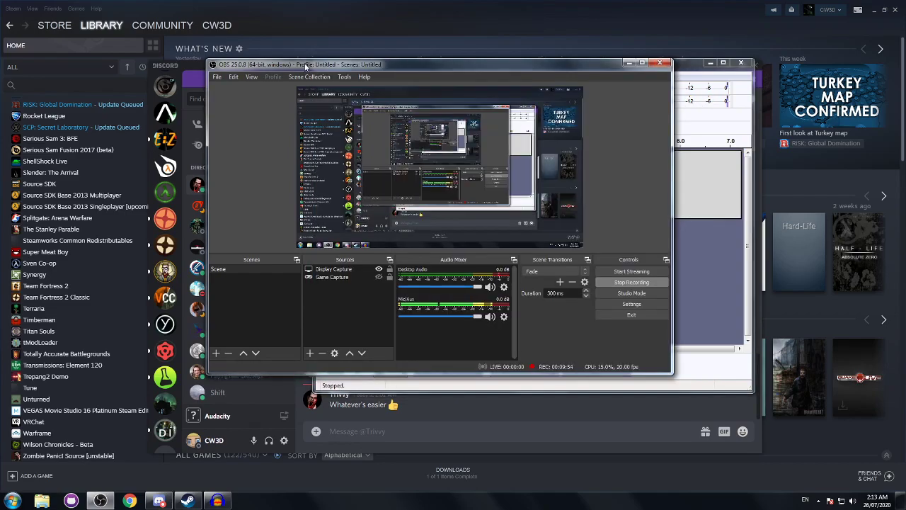